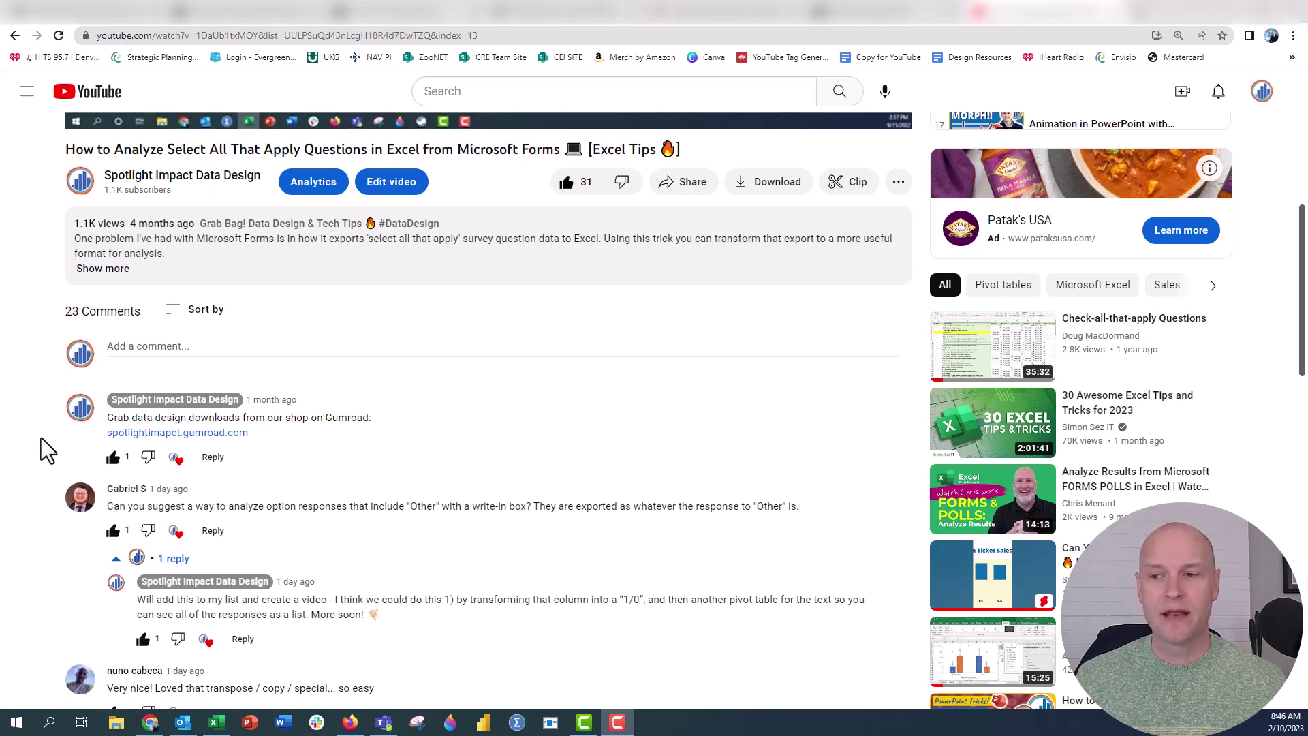
Switch to the fruit survey workbook and review the ID and Oranges-to-Pears columns
scroll(41, 438, "down", 3)
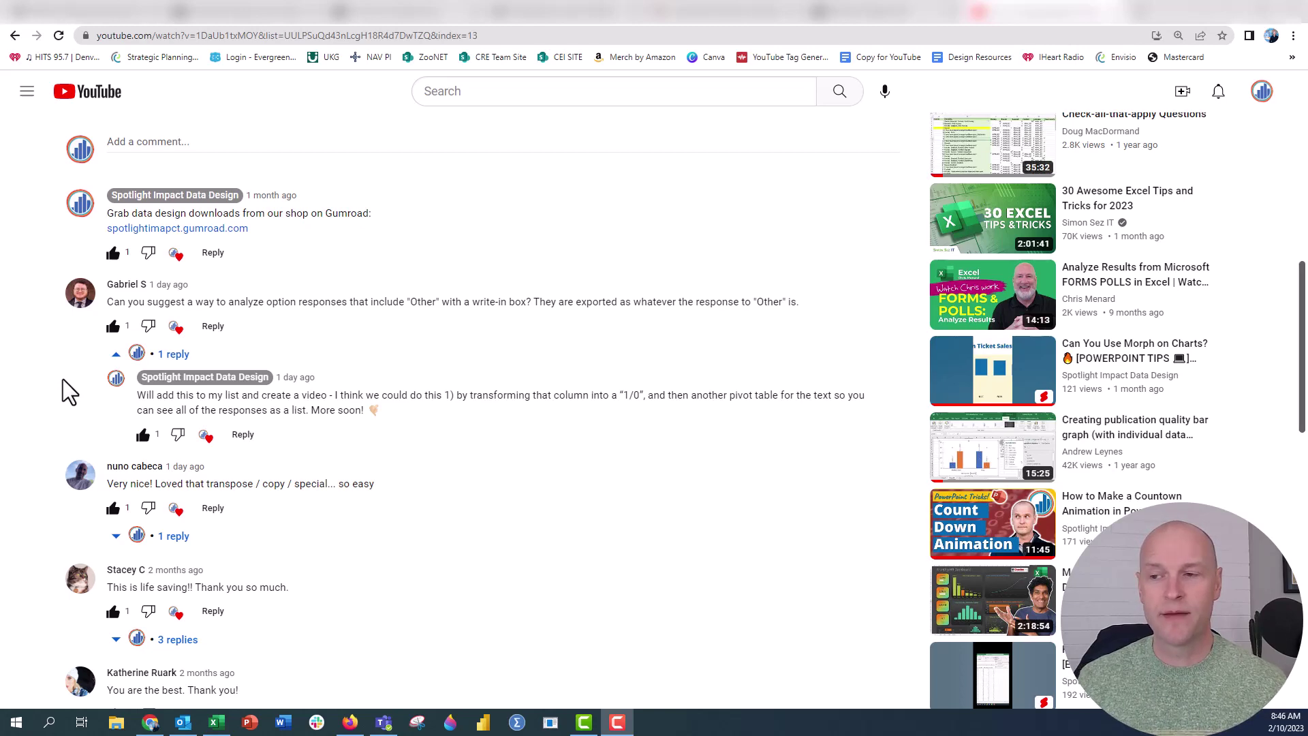
left_click(215, 720)
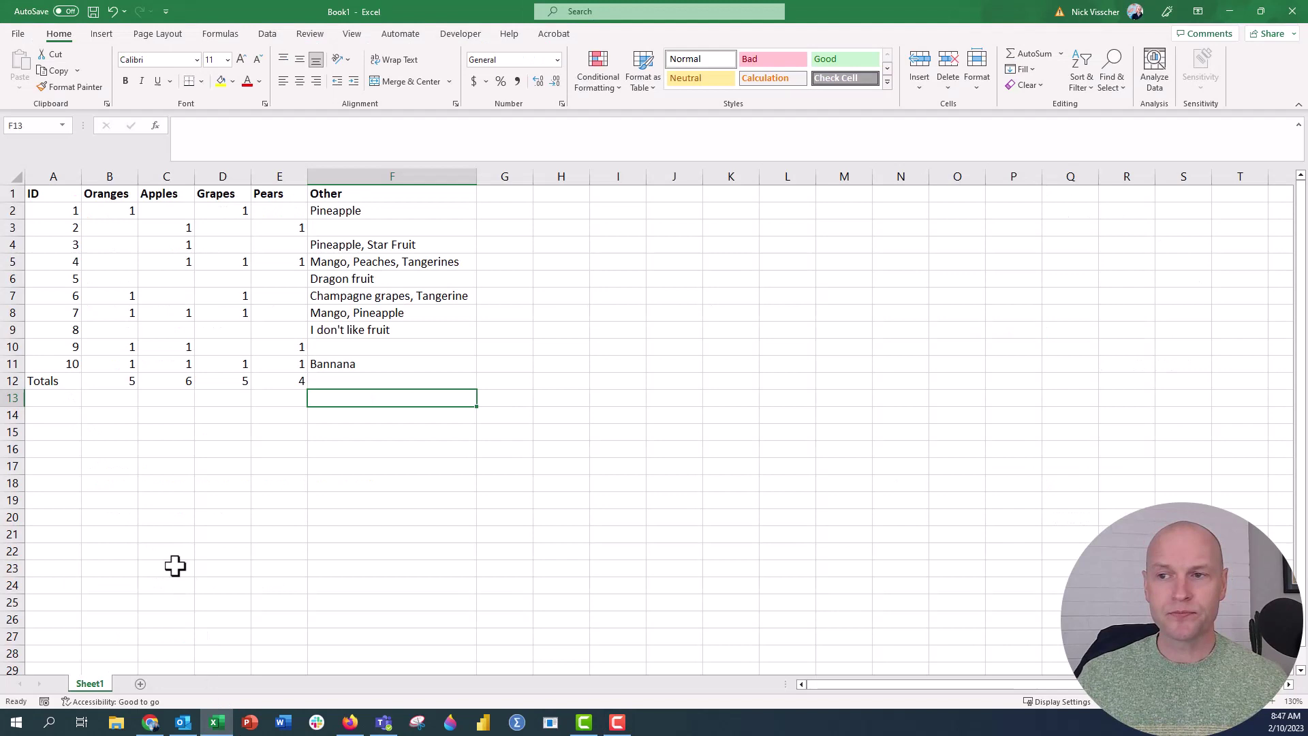
left_click_drag(60, 211, 55, 361)
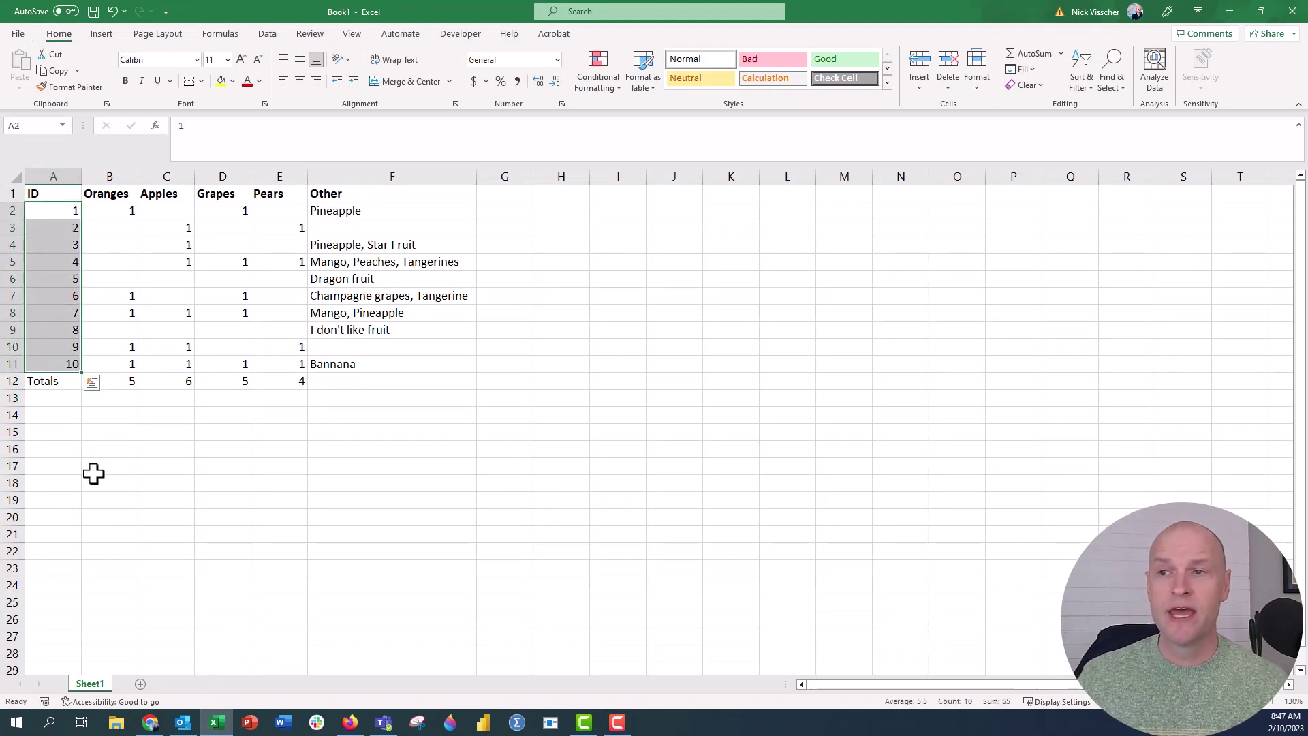
left_click(106, 195)
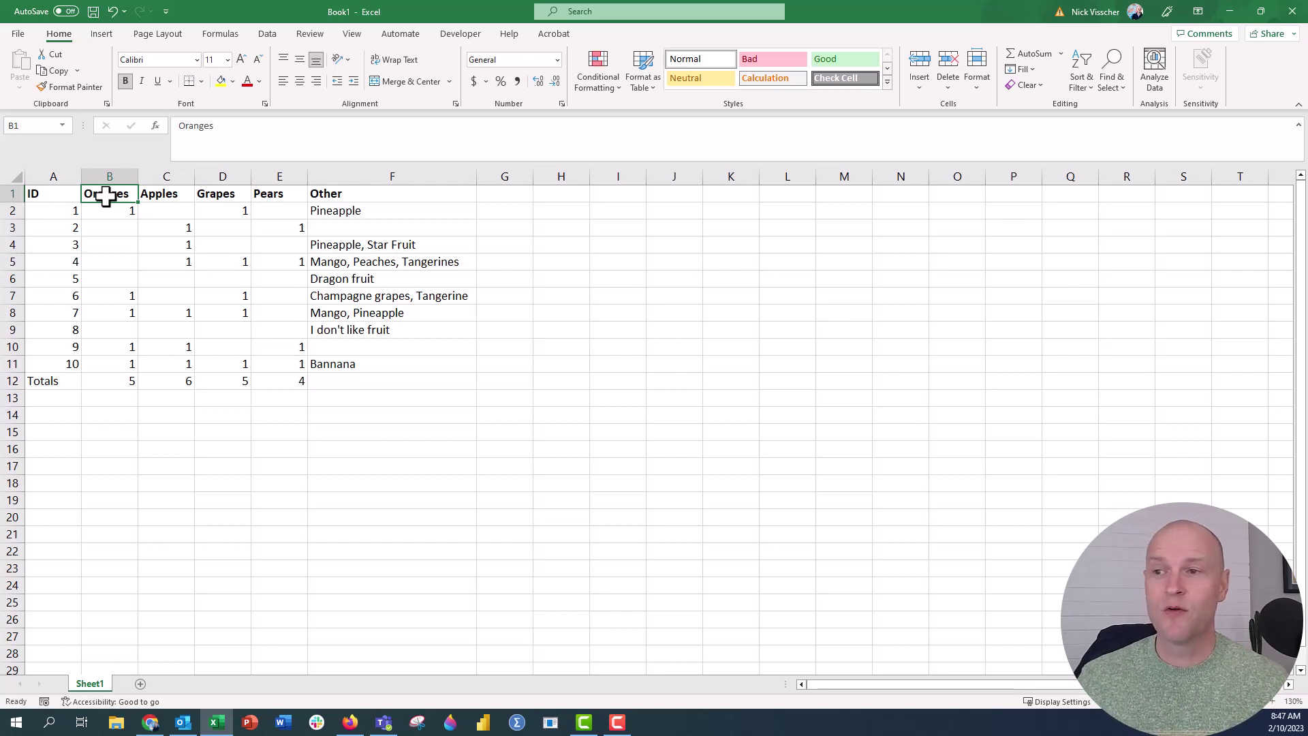
key("Right")
key("Right")
key("Right")
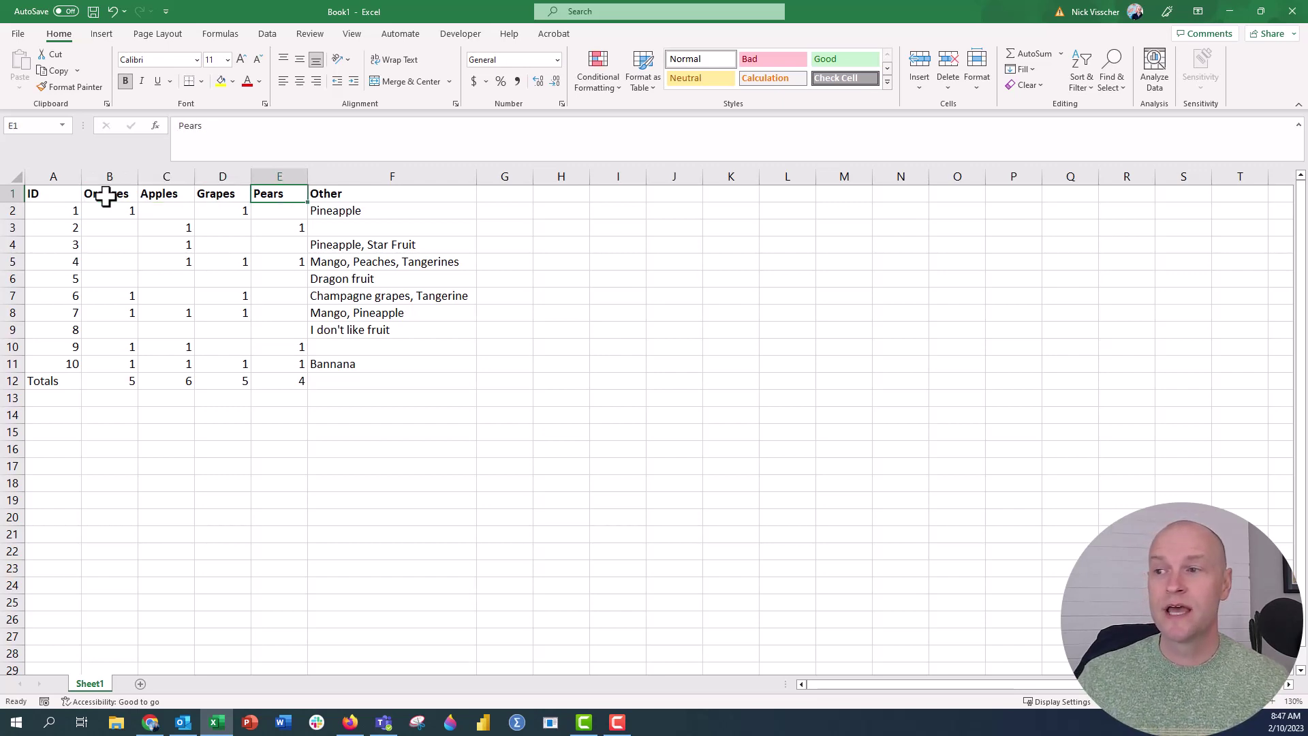
Look over the Other header and its free-text write-in answers, then deselect them
left_click(386, 194)
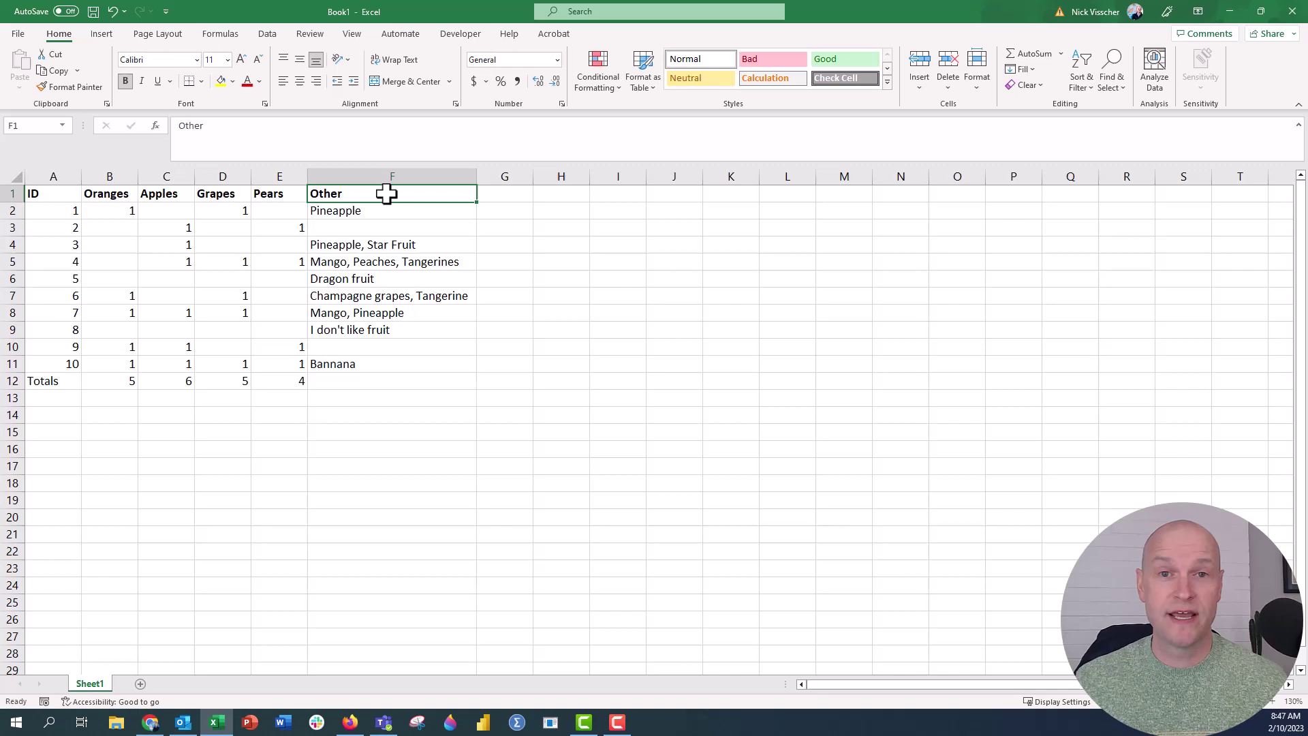
left_click(127, 212)
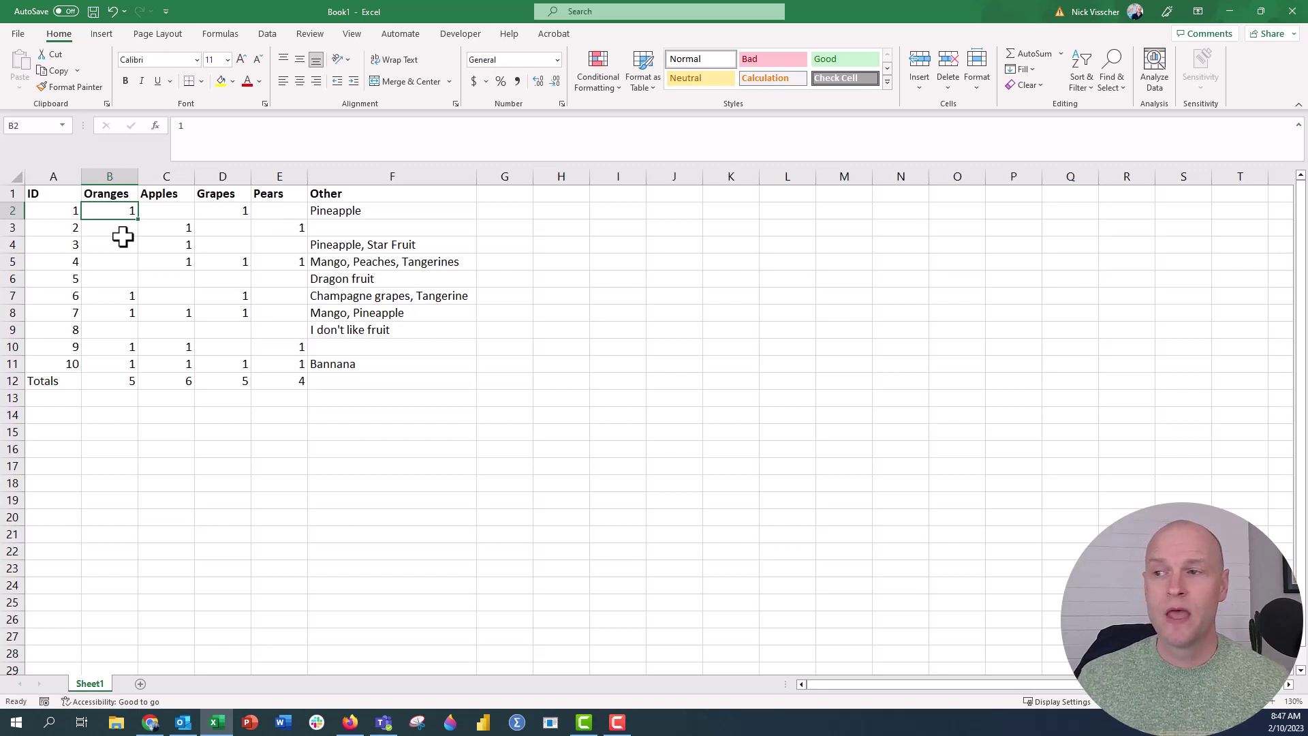
left_click(427, 209)
mouse_move(426, 208)
left_mouse_down()
mouse_move(423, 370)
mouse_move(403, 216)
left_mouse_up()
left_click(394, 447)
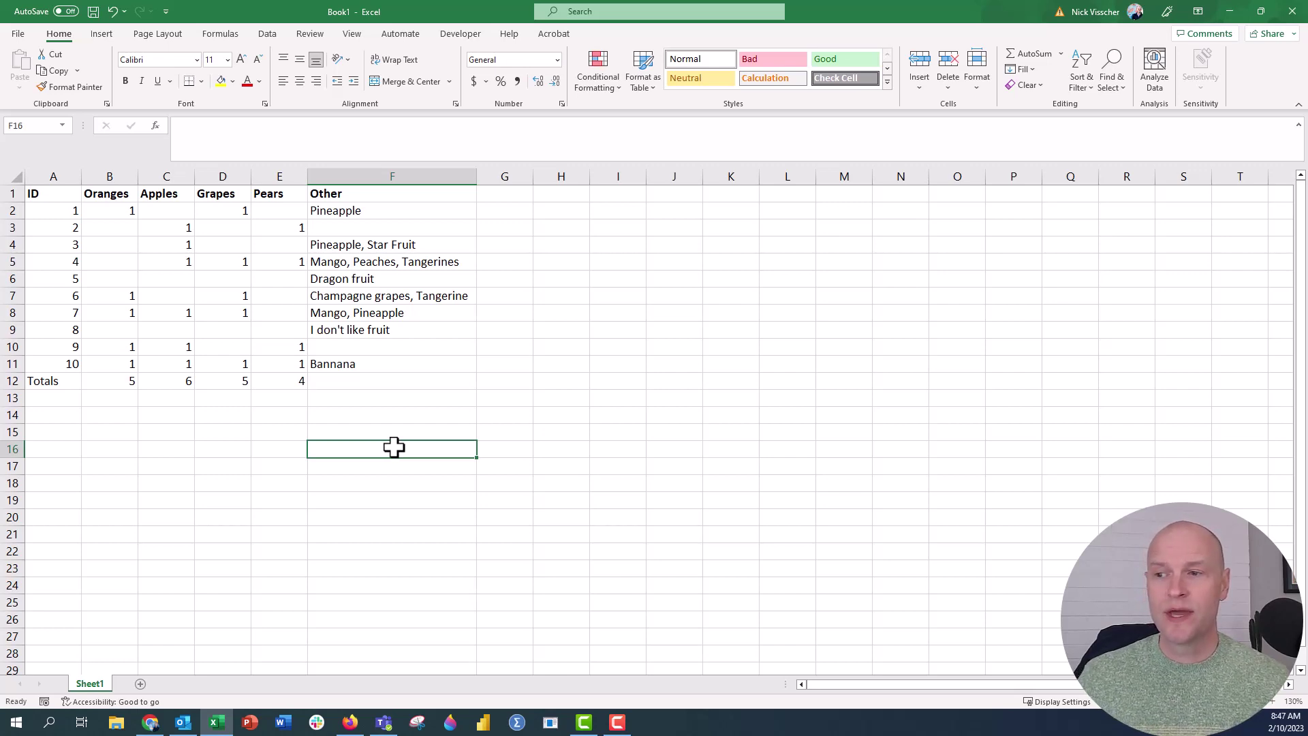
Enter =B12/10 in B13 to get the Oranges share of 10 respondents
left_click(279, 382)
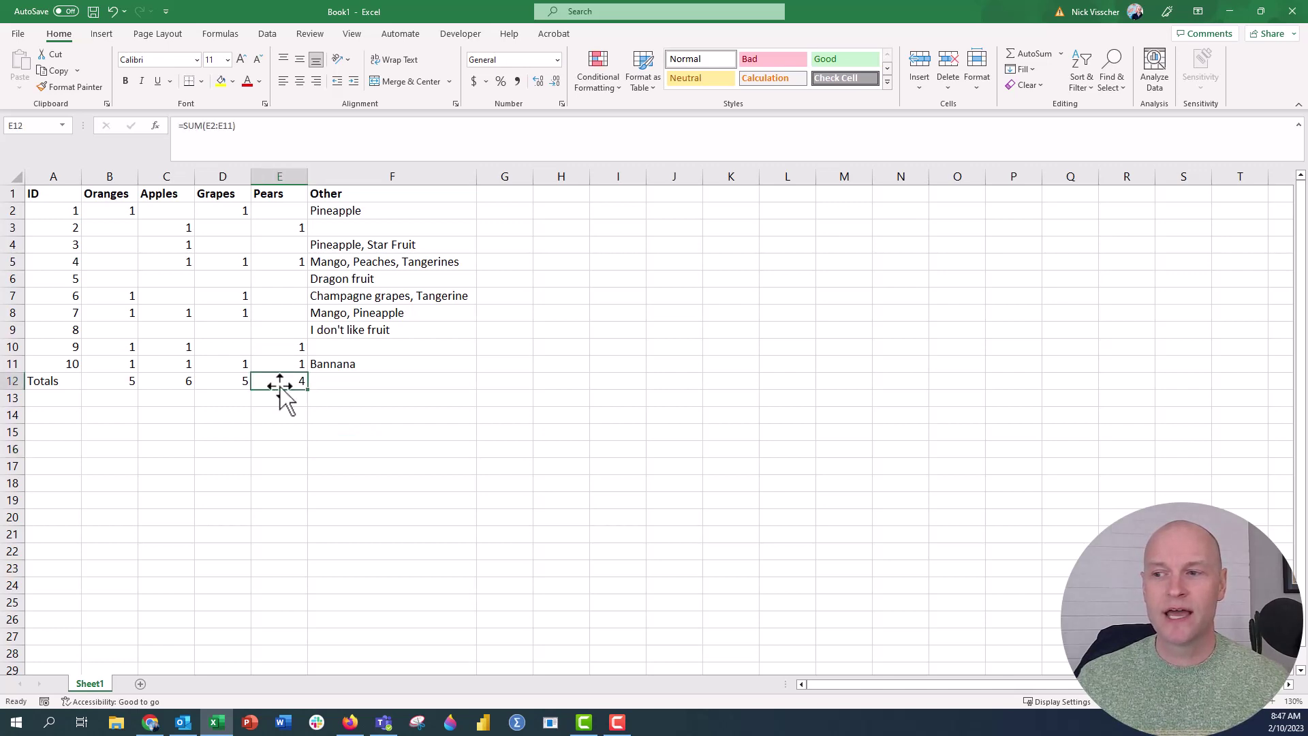
left_click(119, 383)
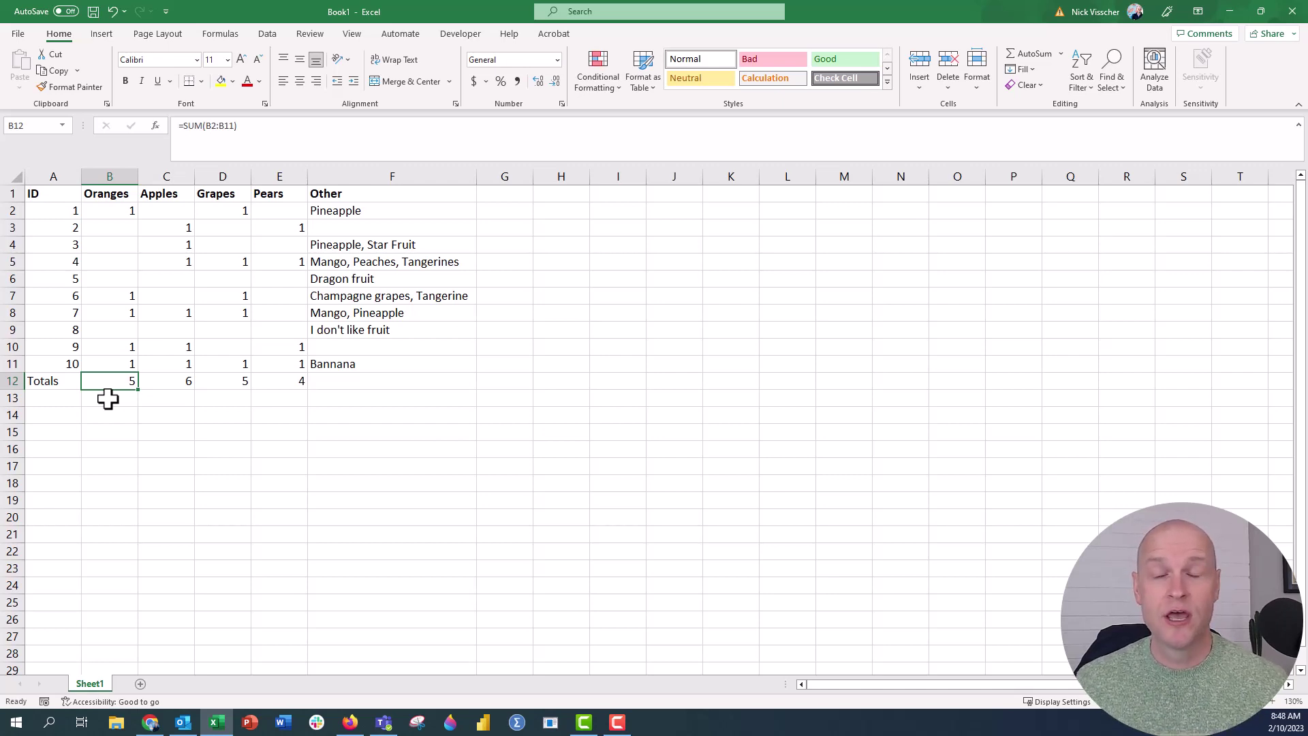
left_click(107, 398)
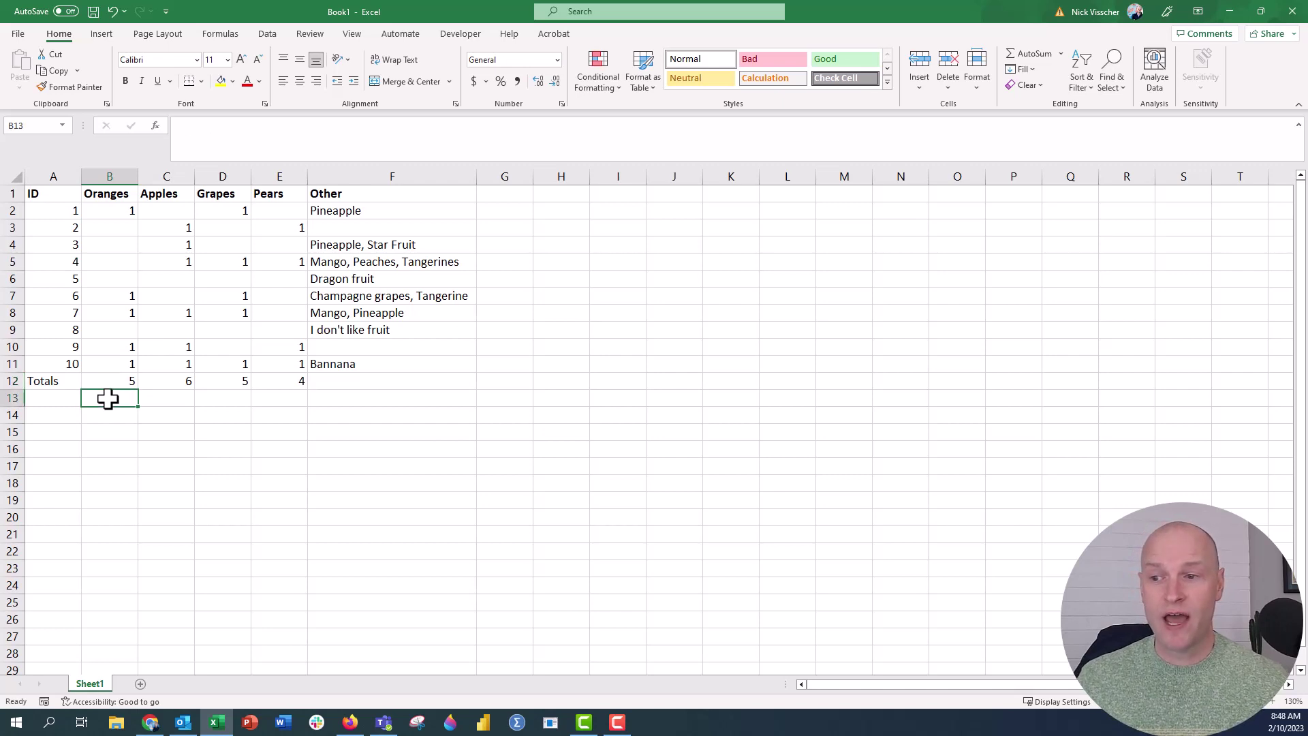
type("=")
key("Up")
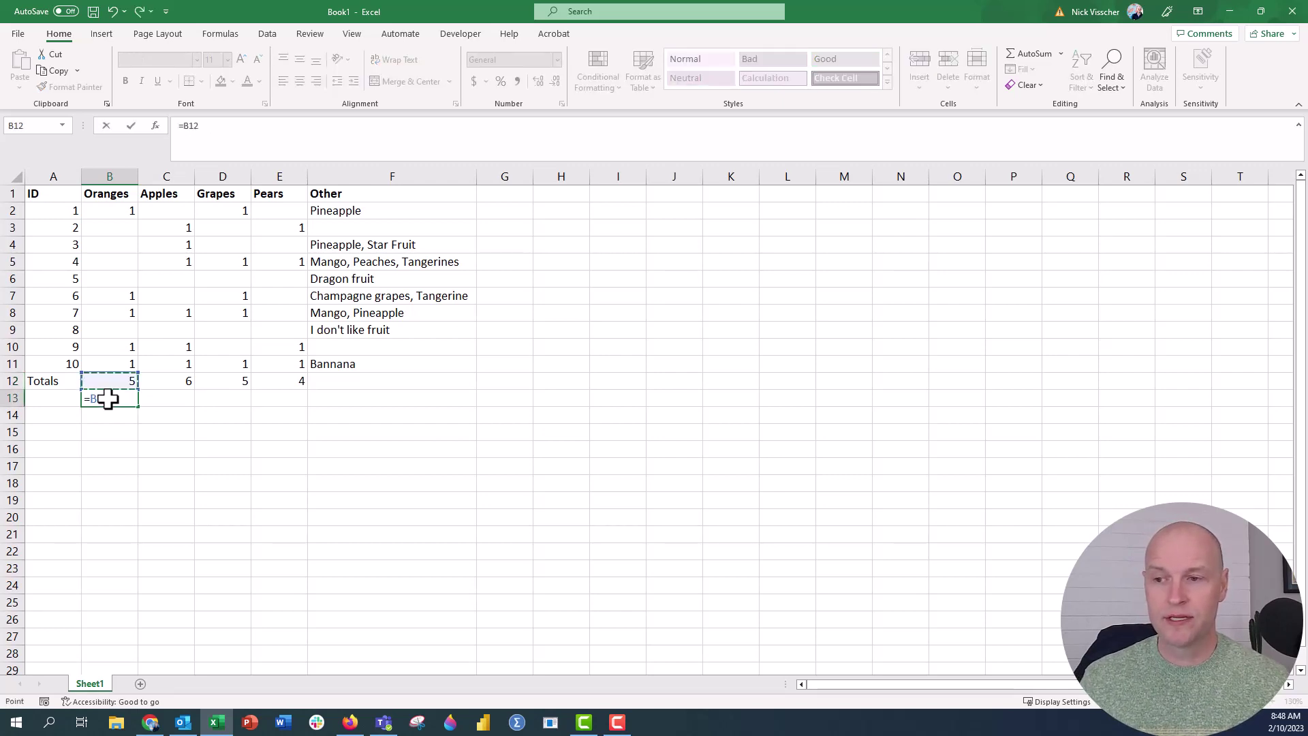
type("/10")
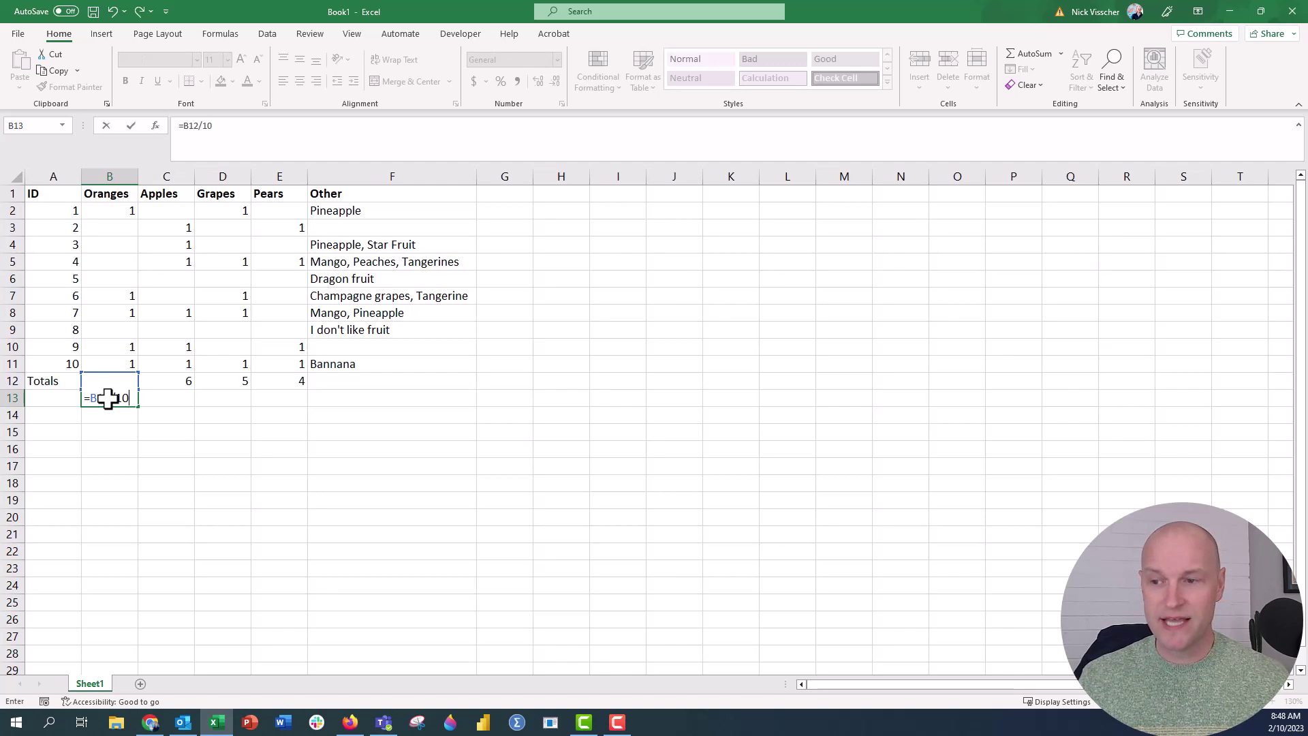
key("Return")
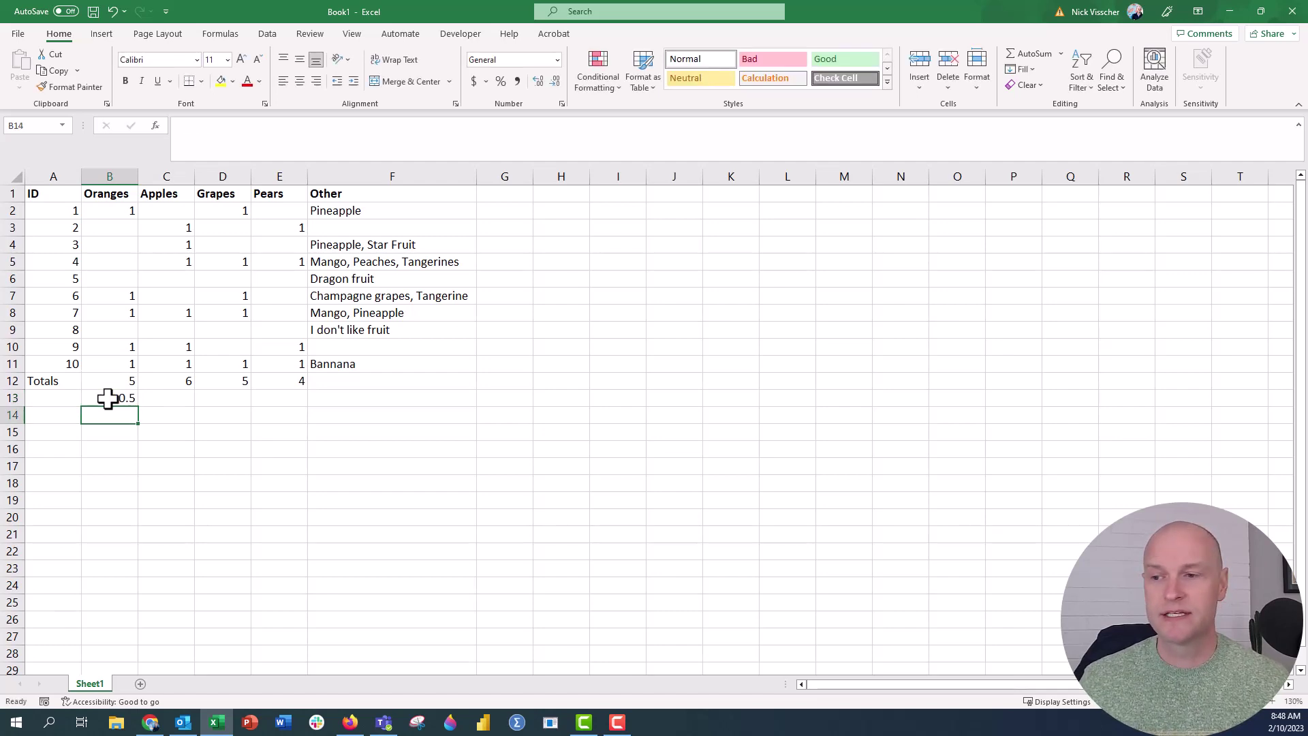
Show B13 as a percentage, fill it across to E13, and extend the totals into F12
left_click(107, 398)
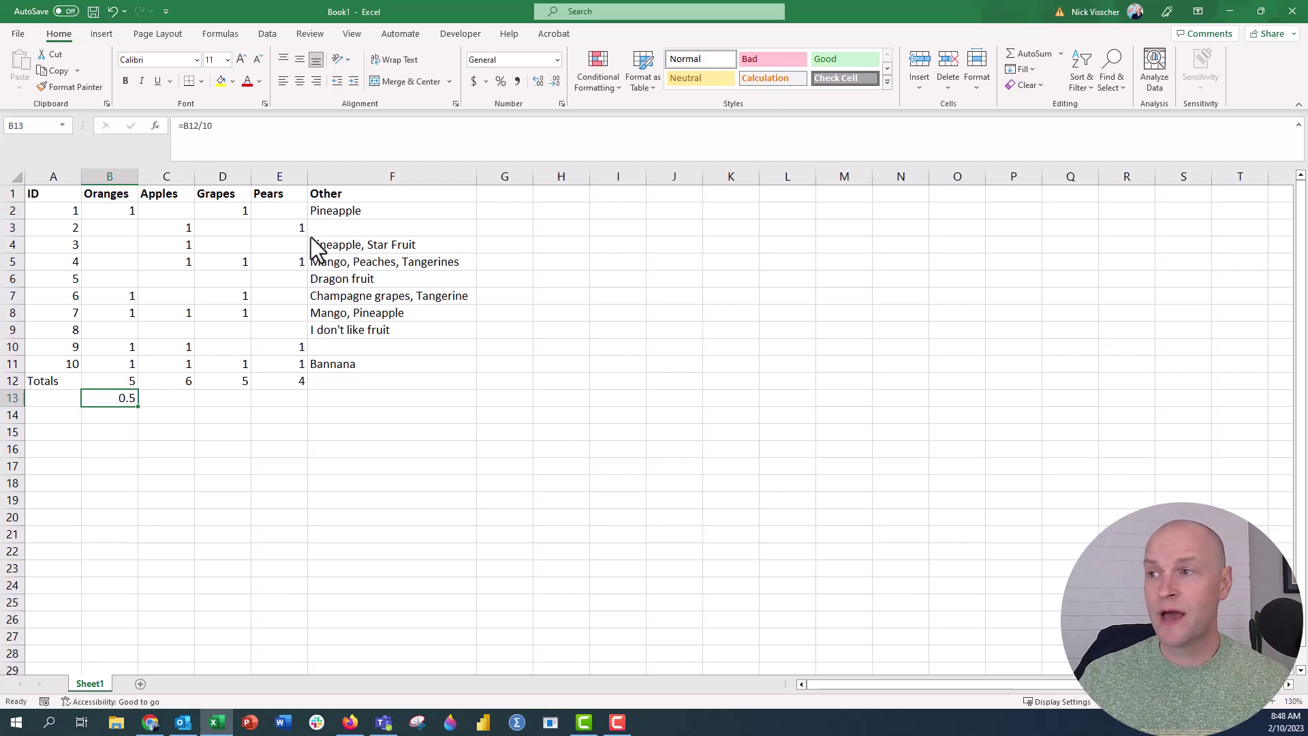
left_click(501, 82)
left_click(117, 416)
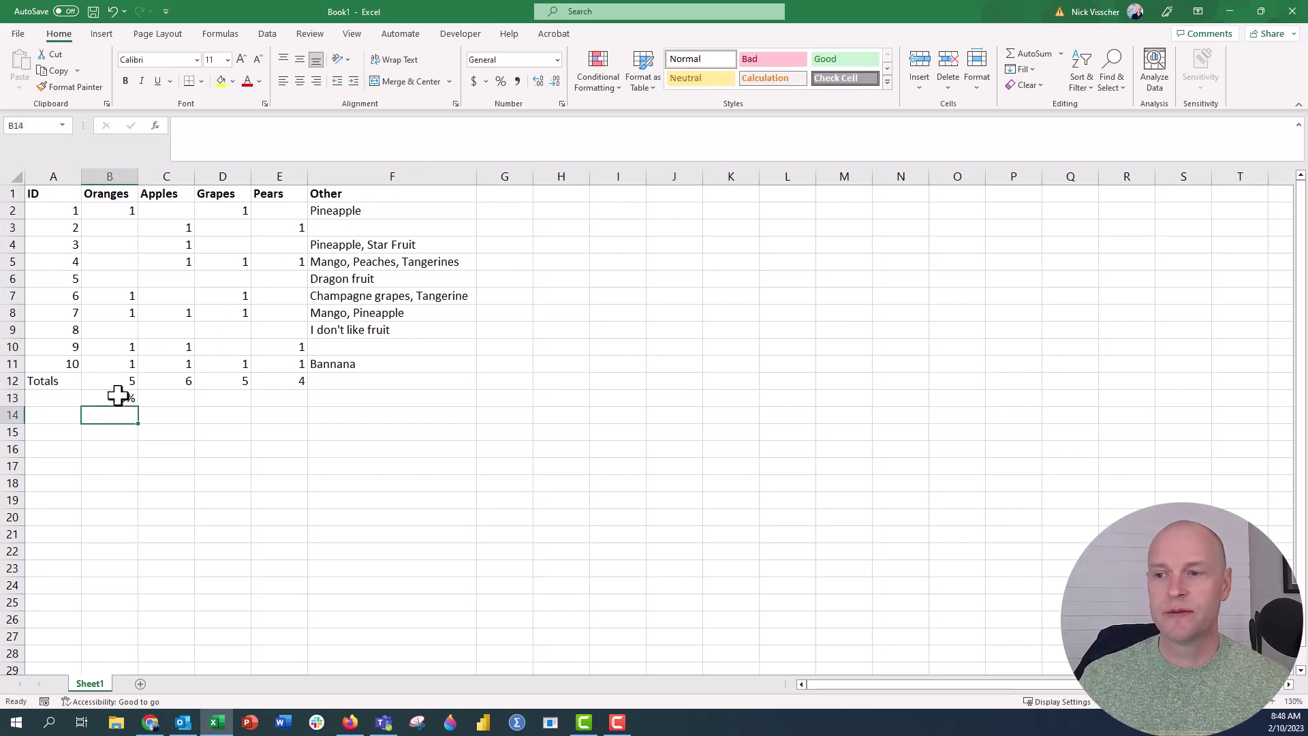
left_click(117, 397)
left_click_drag(138, 406, 288, 402)
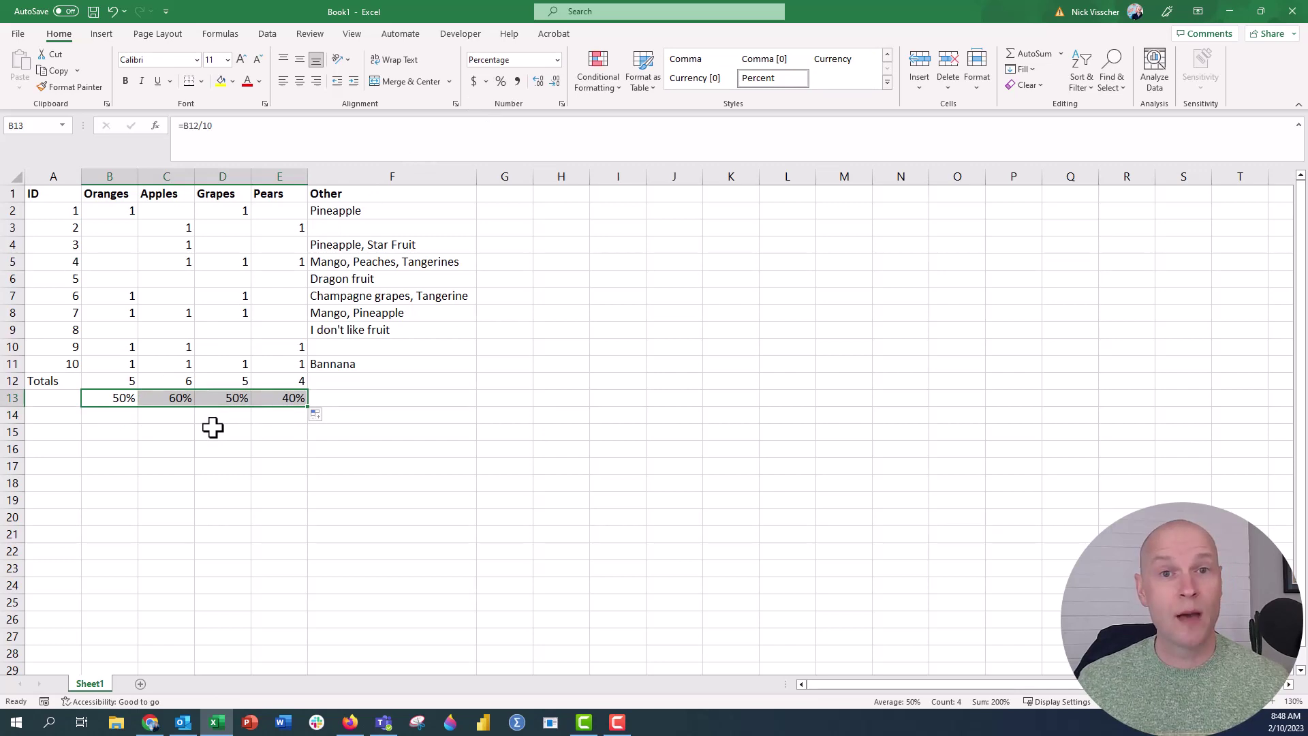
left_click(263, 380)
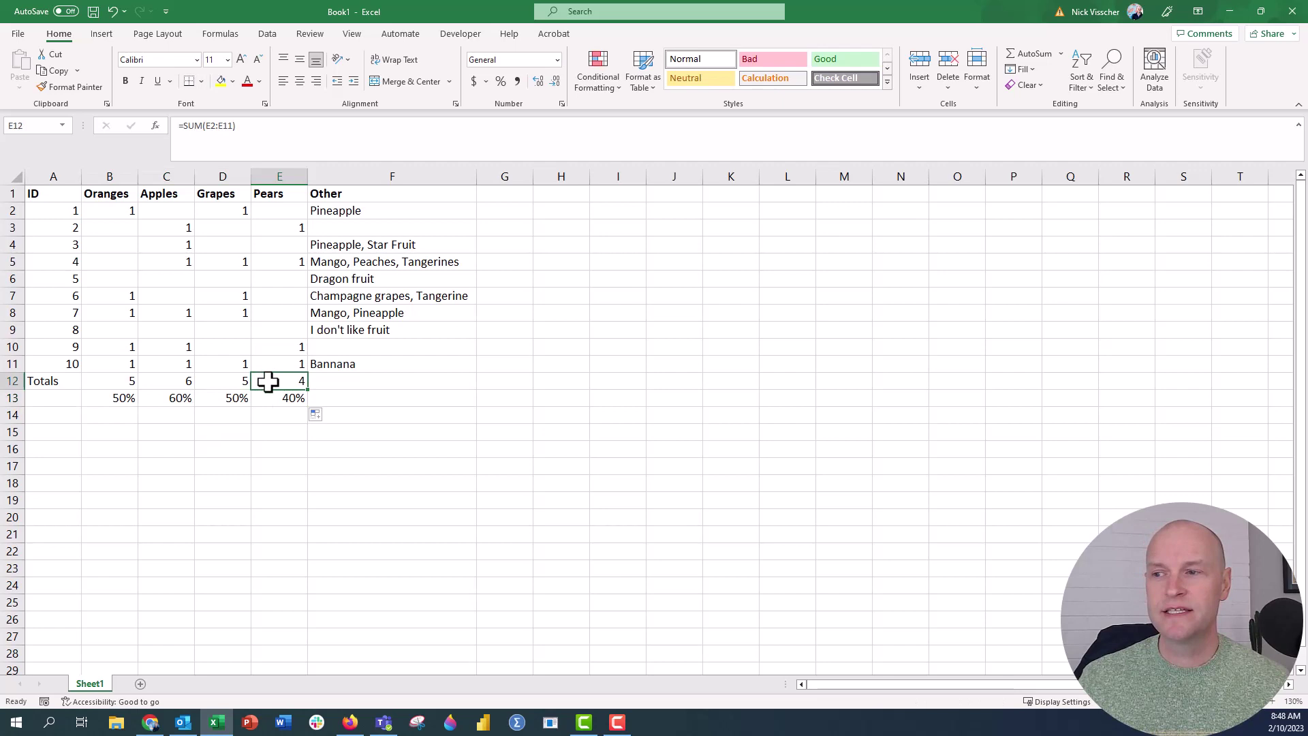
left_click_drag(308, 389, 394, 390)
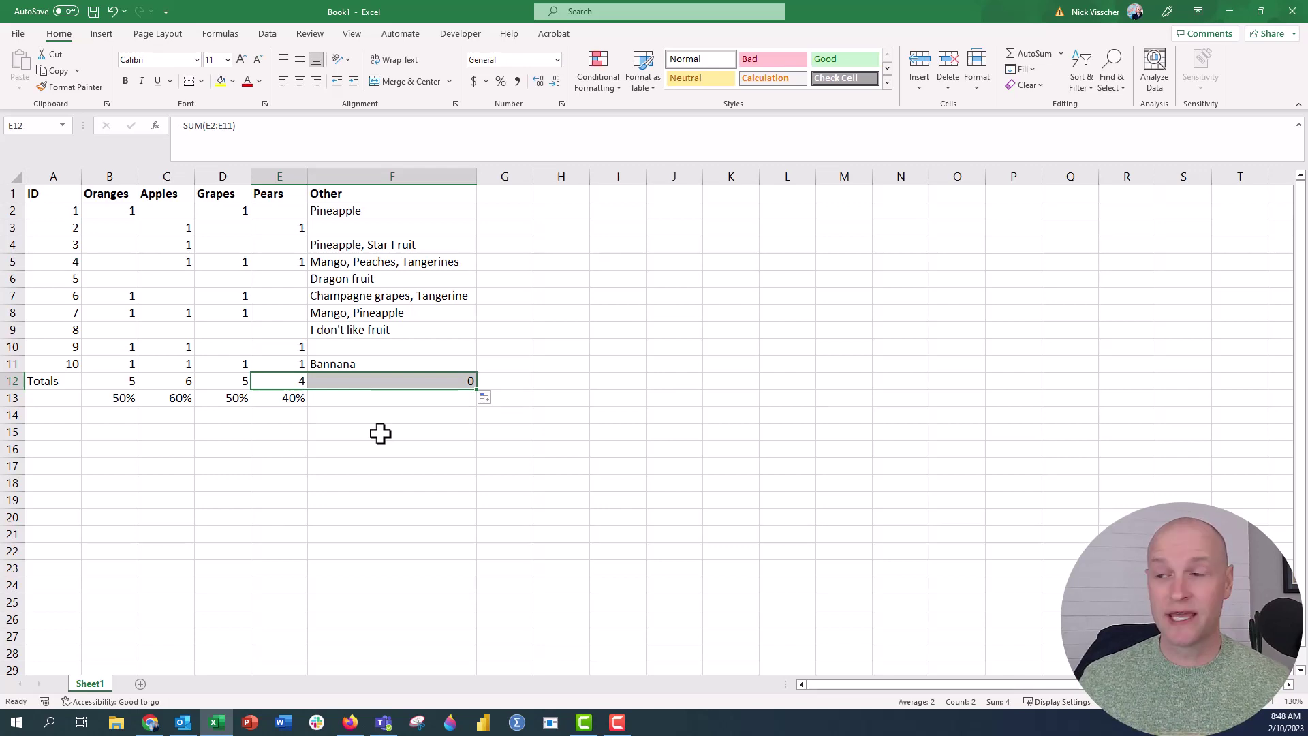
Clear the stray total from F12 and move the Other column from F to G
left_click(343, 383)
key("BackSpace")
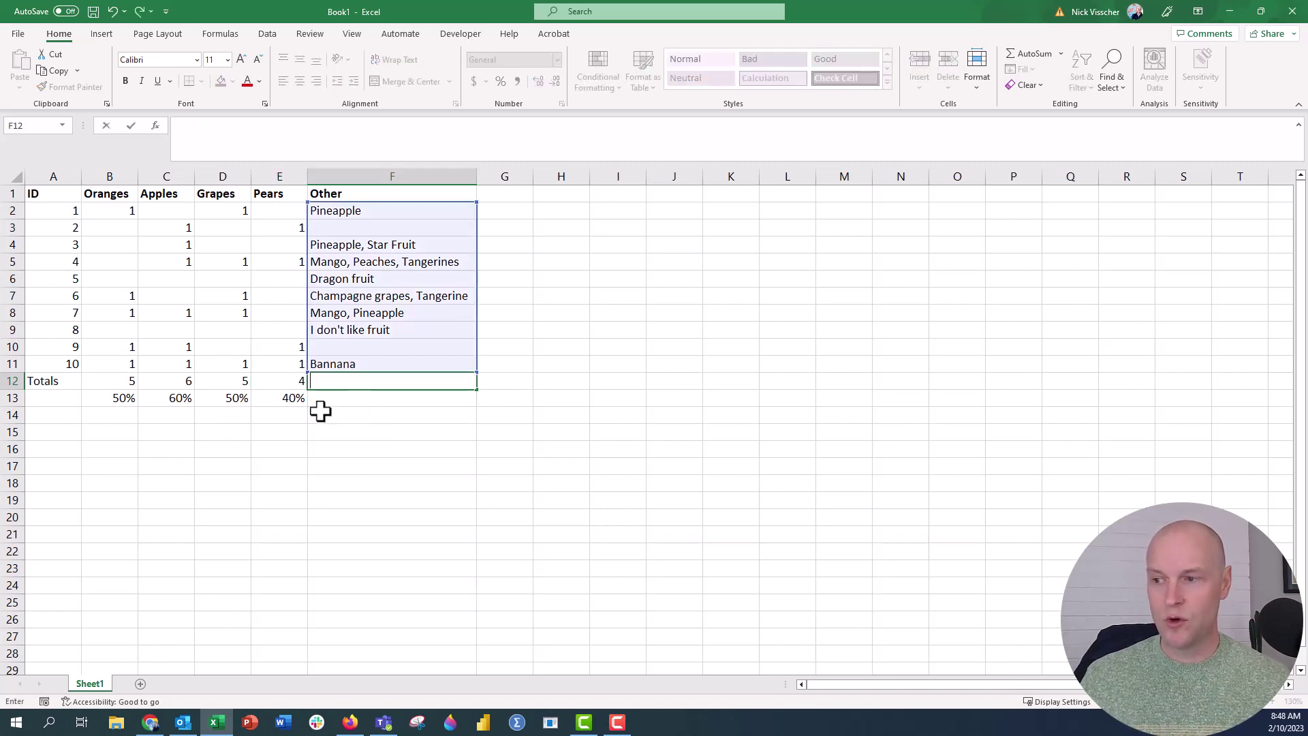
key("Return")
key("Up")
key("Left")
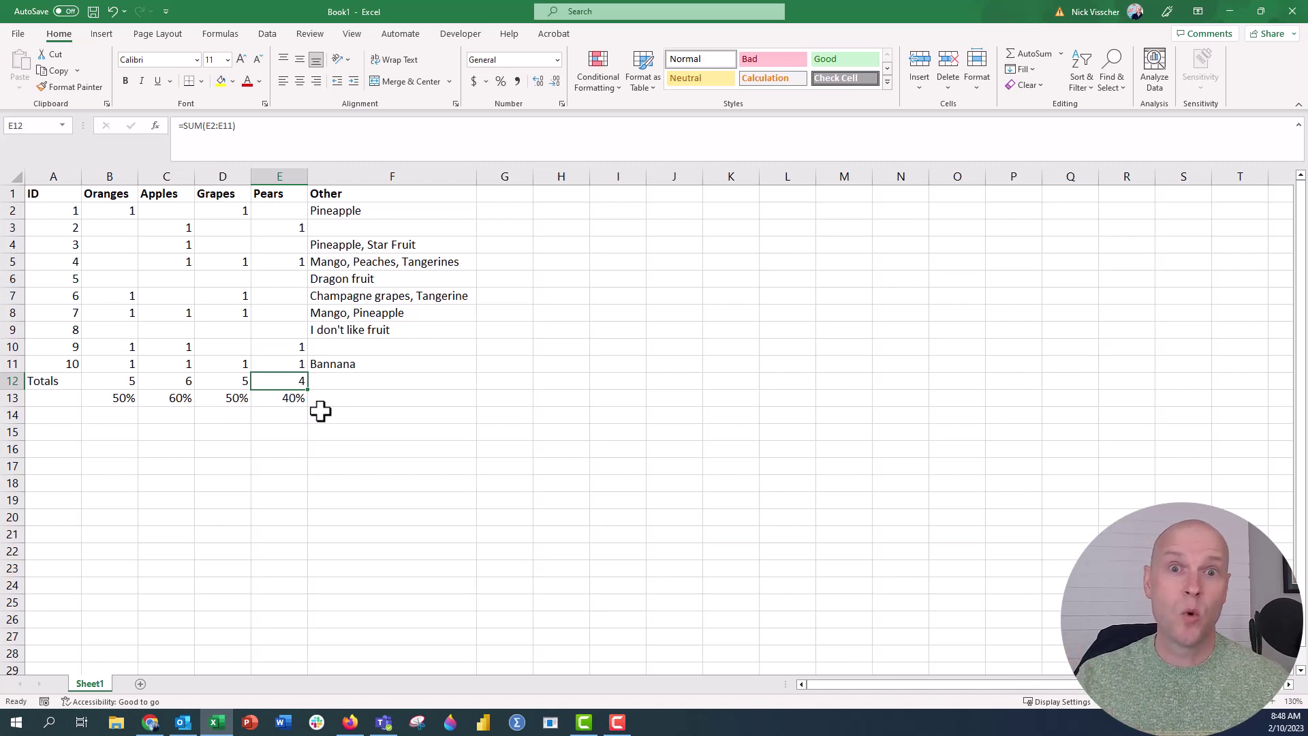
left_click(363, 177)
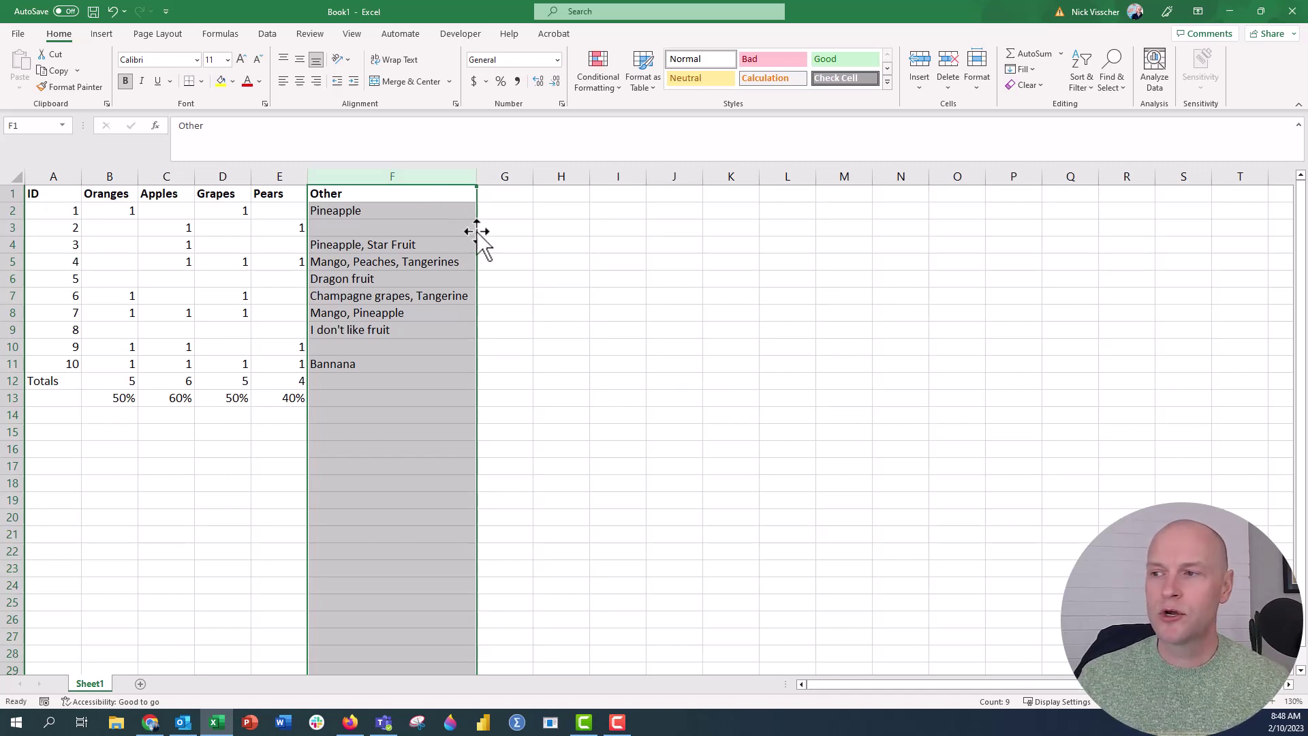
left_click_drag(476, 232, 519, 262)
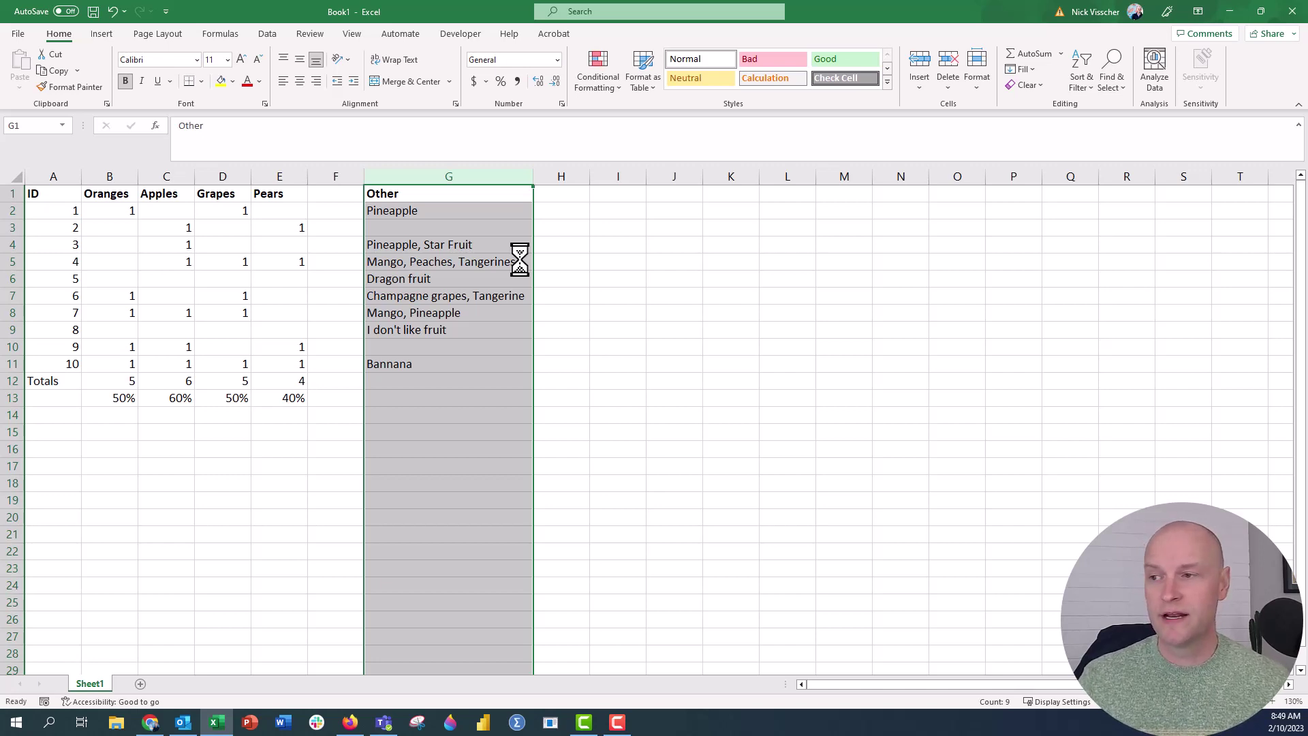
Type a bold 'Other' header in F1
left_click(351, 196)
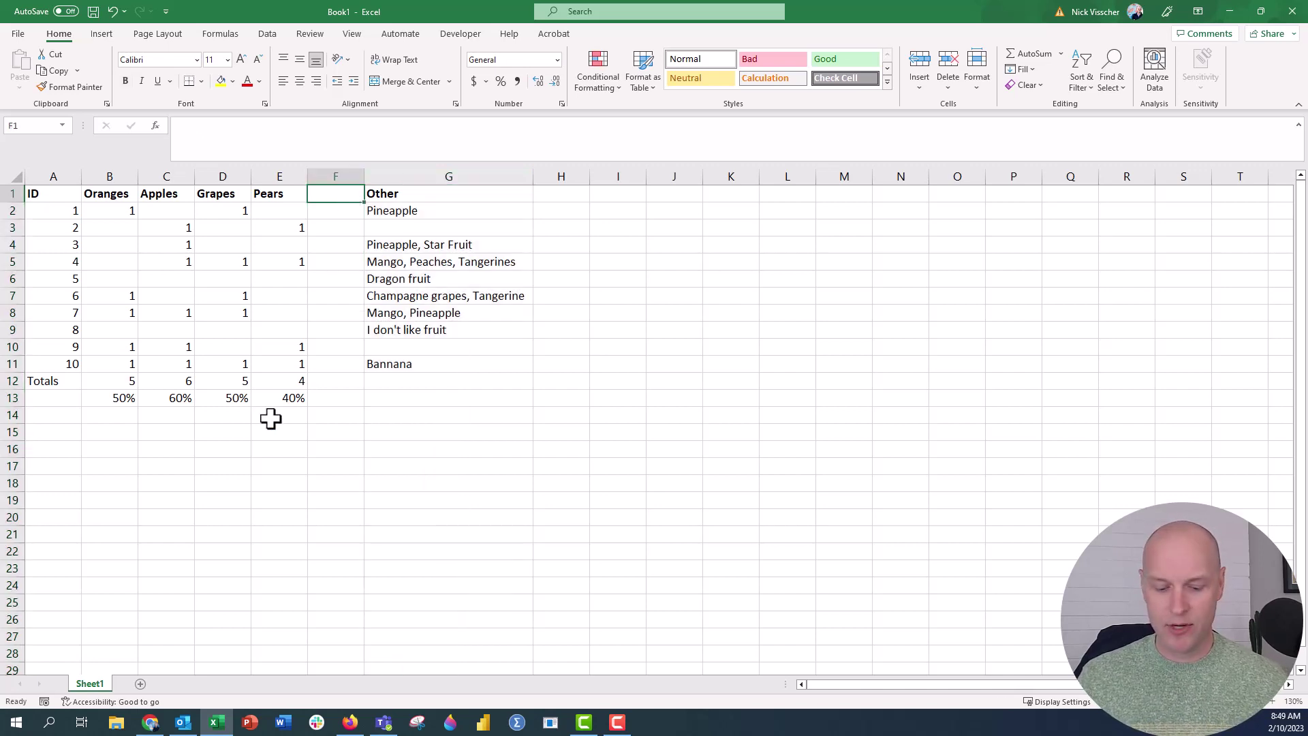
type("Other")
key("Return")
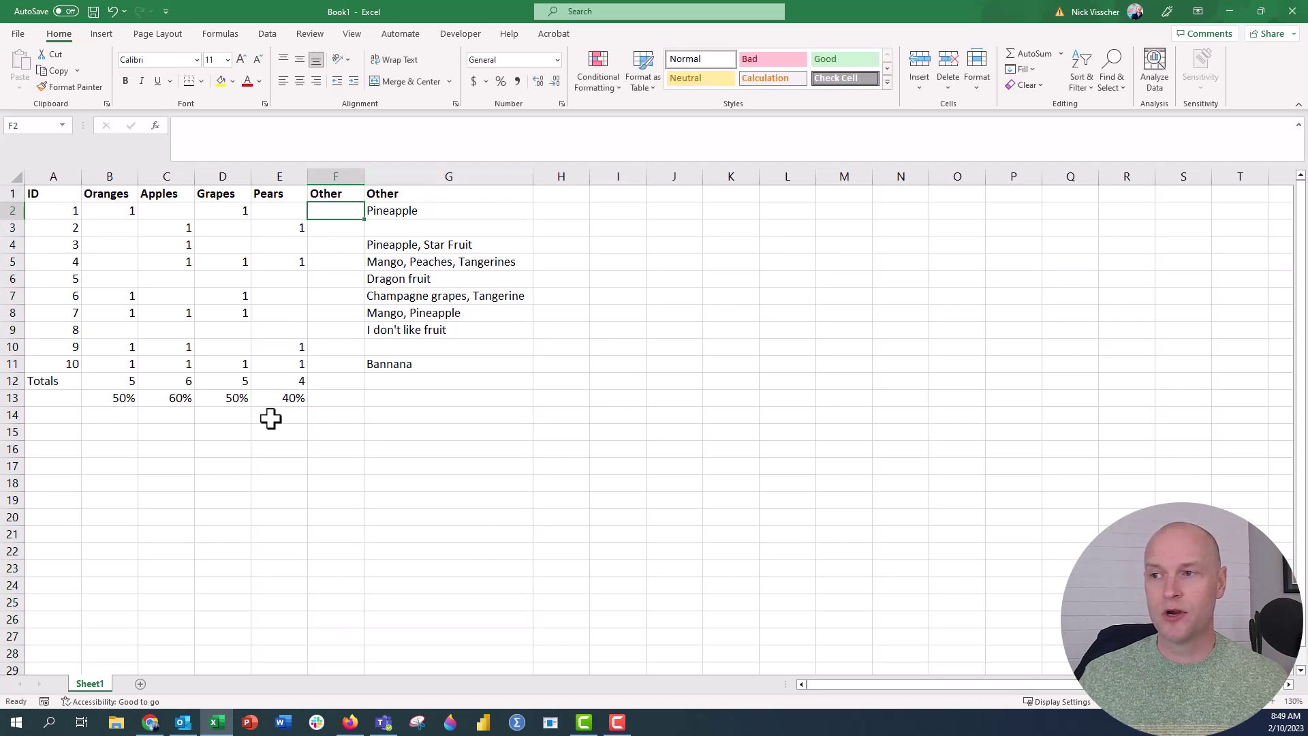
key("Up")
key("ctrl+b")
Try entering 1s down column F under the header, then delete them again
key("Down")
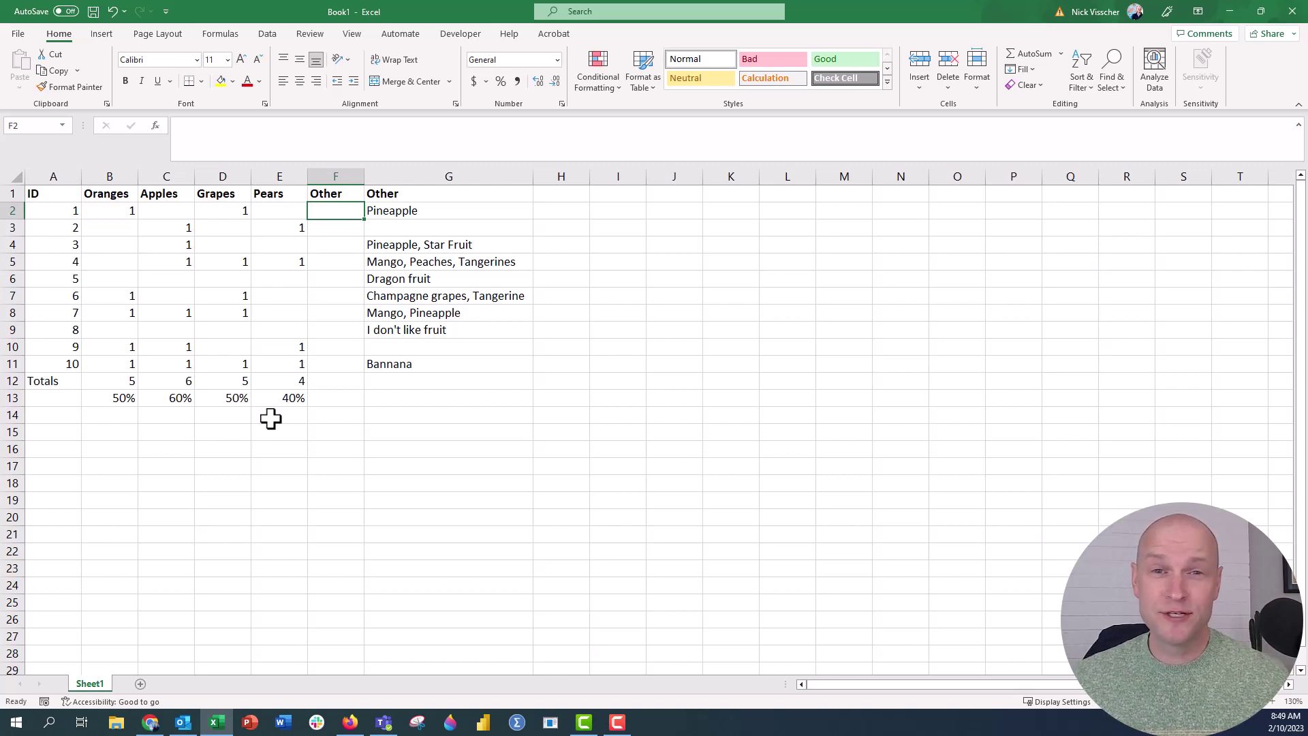
type("1")
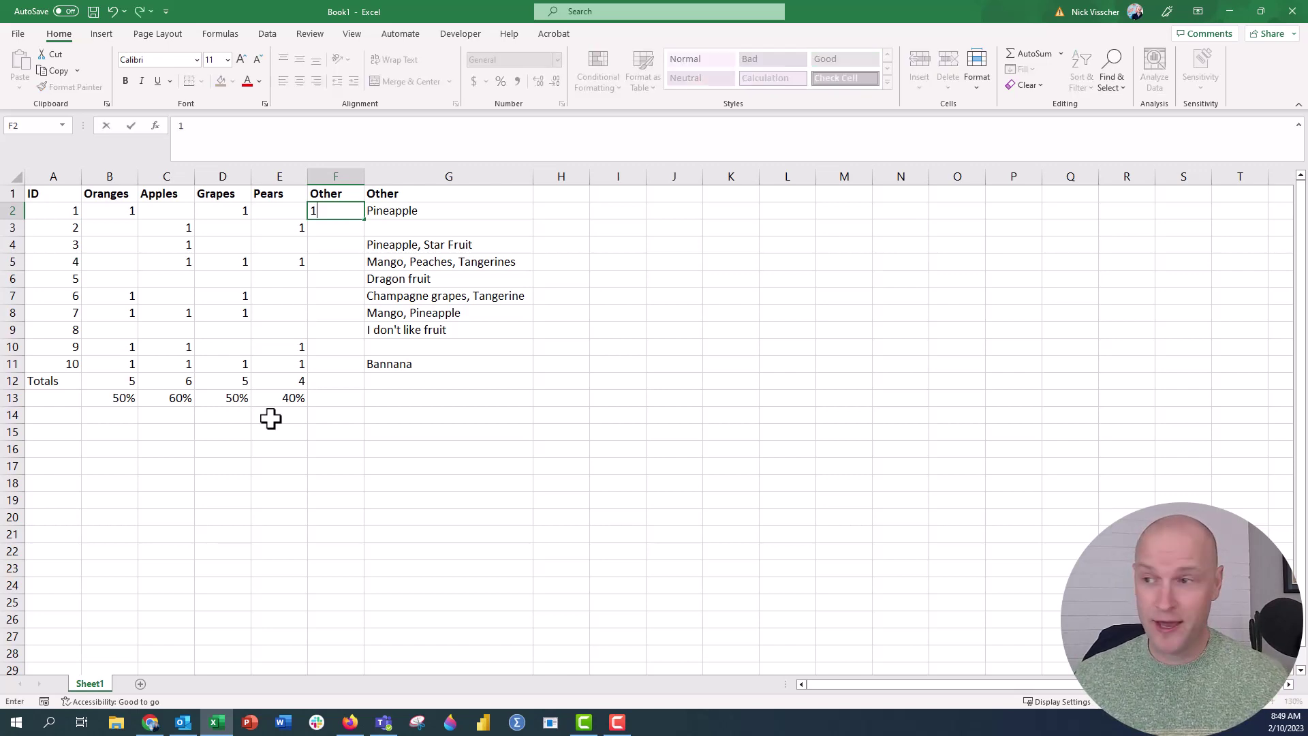
key("Down")
key("Down")
type("1")
key("Down")
type("1")
key("Down")
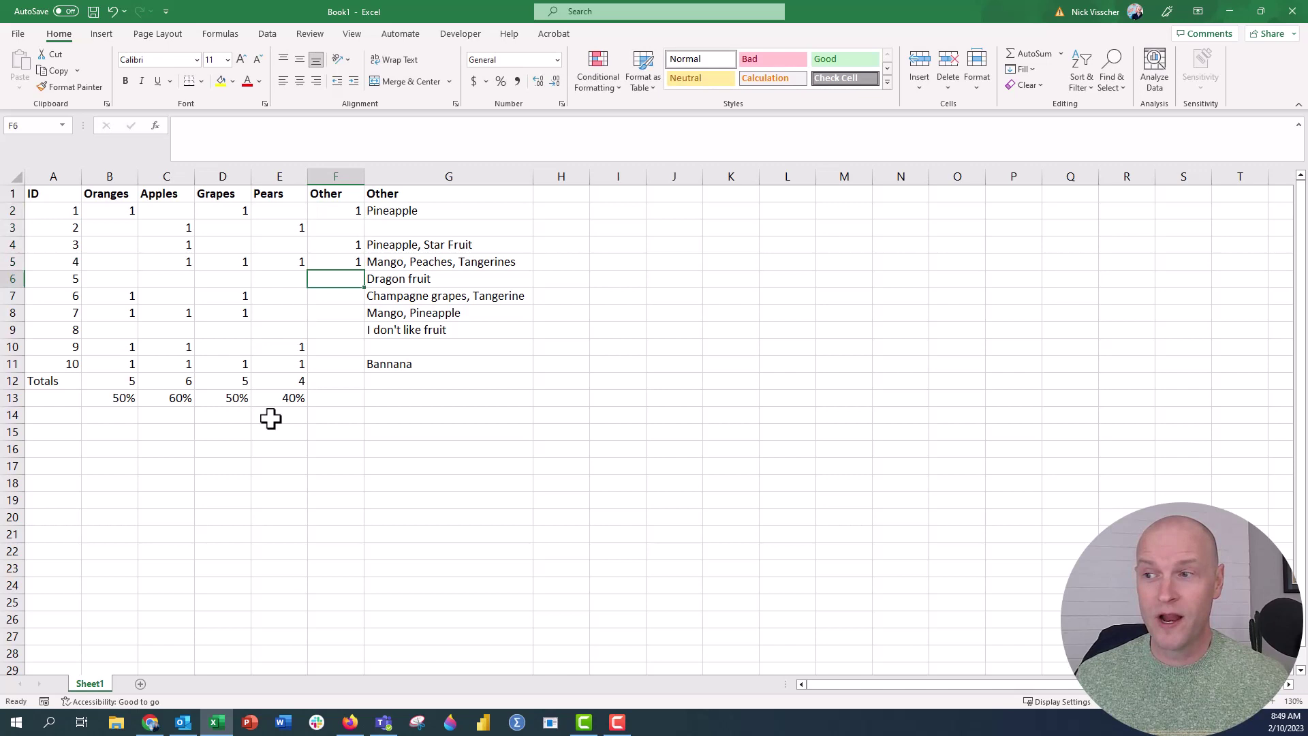
key("Up")
key("Up")
key("Delete")
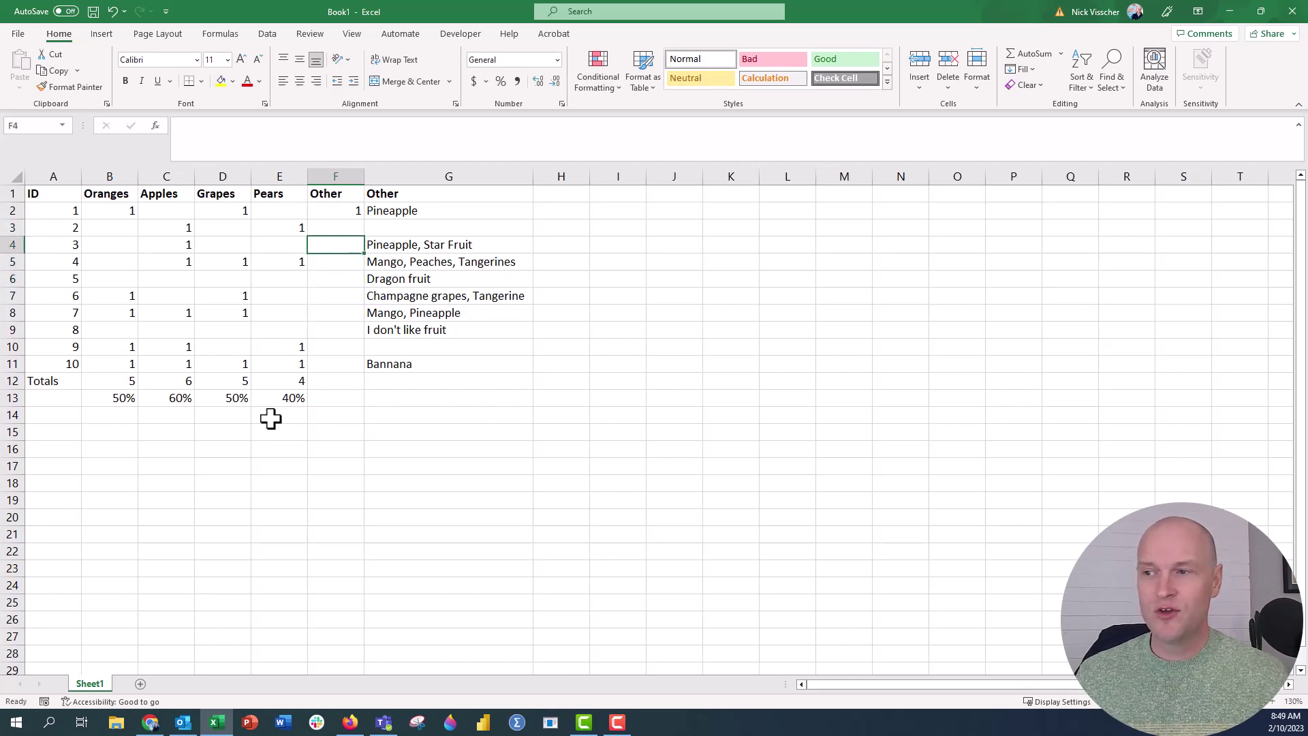
key("Up")
key("Up")
key("Up")
key("Down")
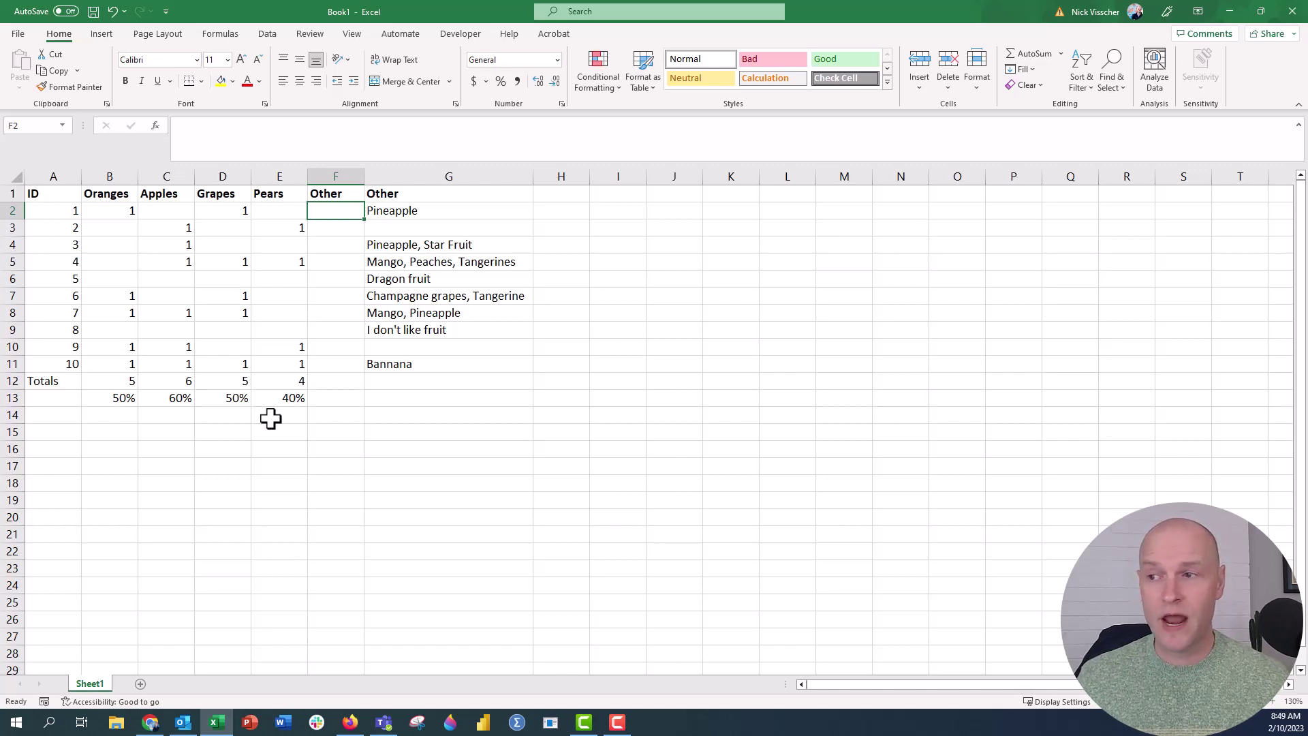
Enter =IF(COUNTA(G2)=1,1,"") in F2
type("=")
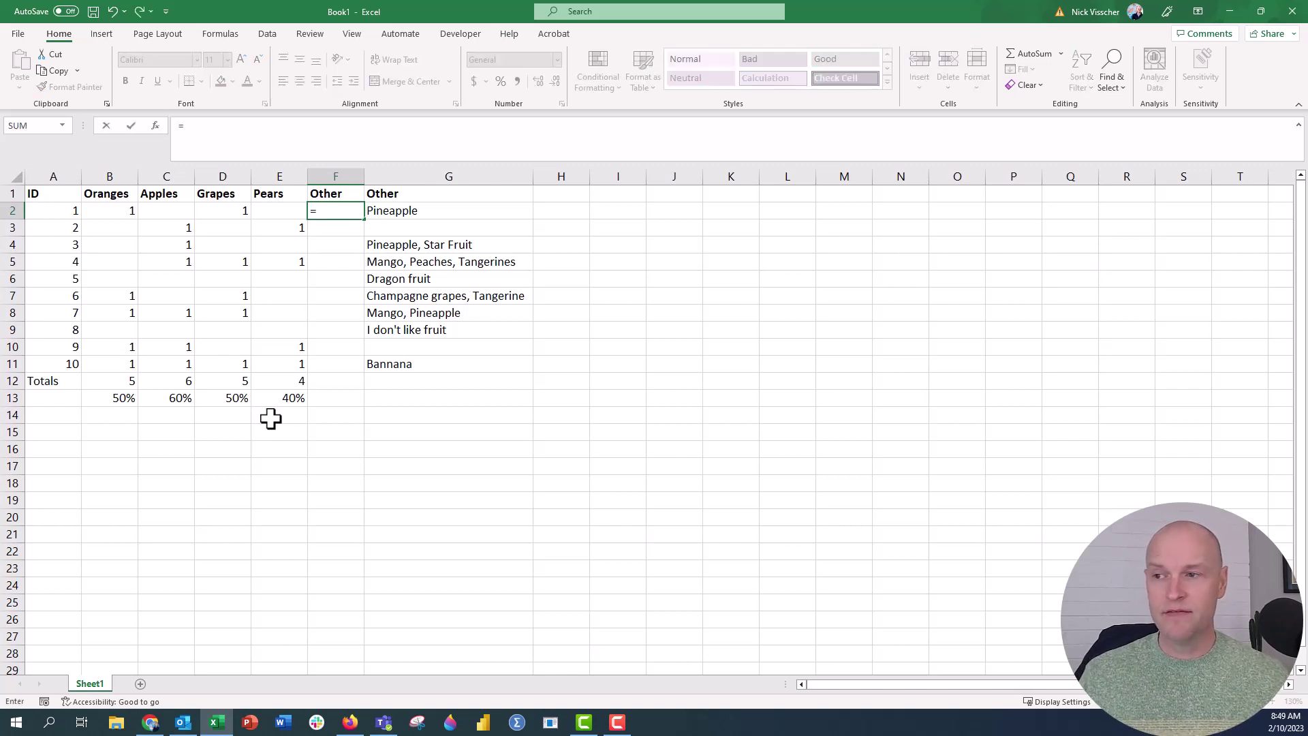
type("if(")
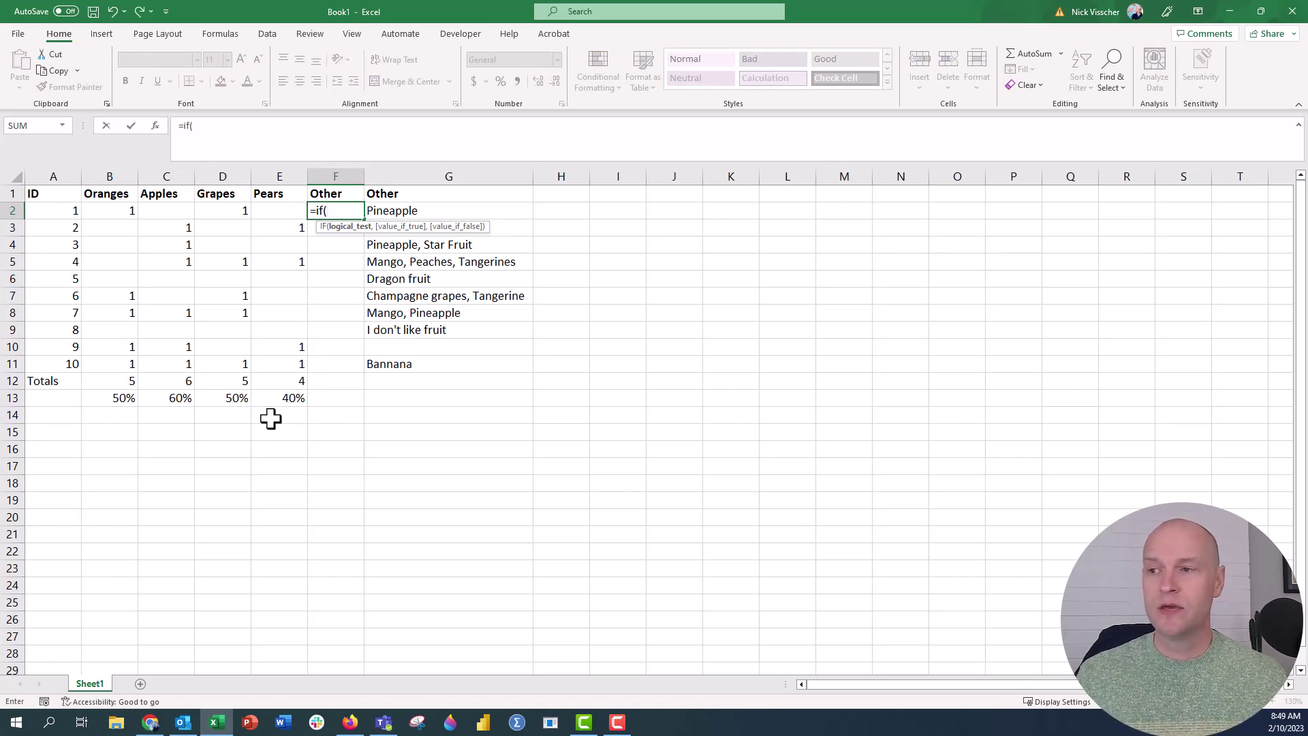
type("counta")
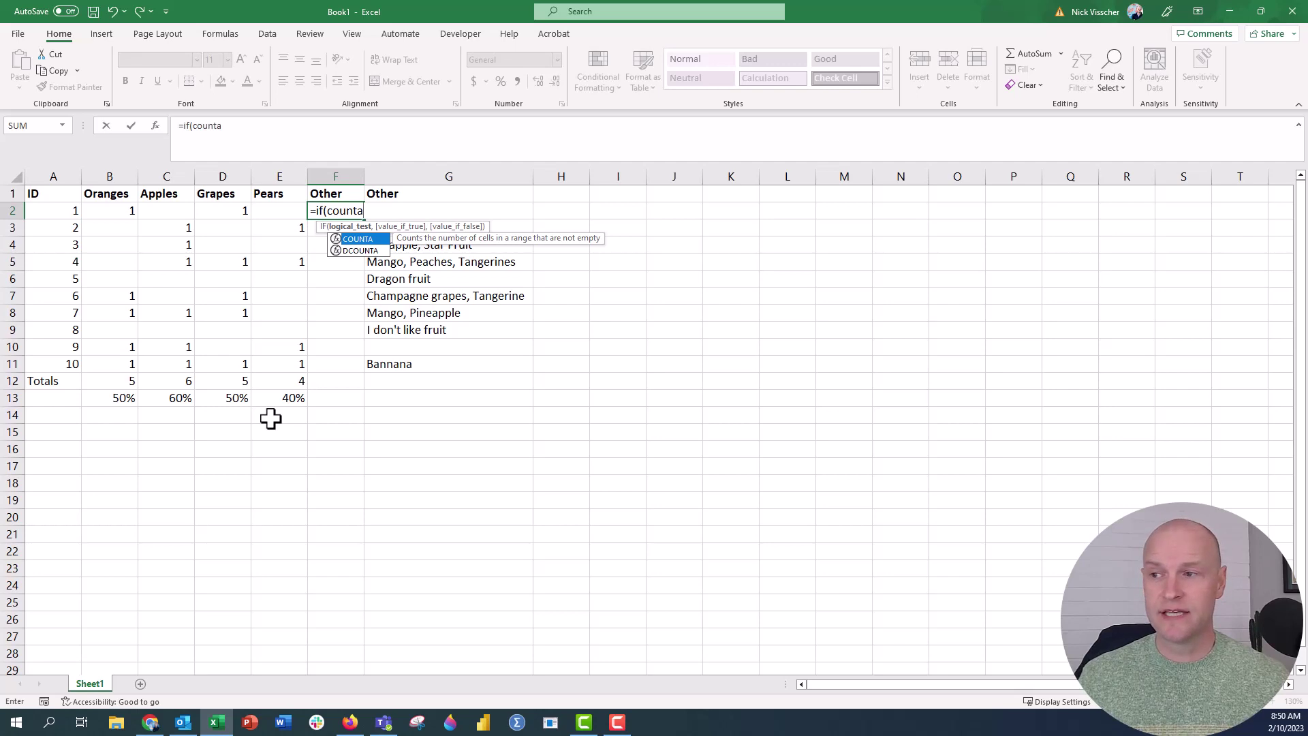
type("(")
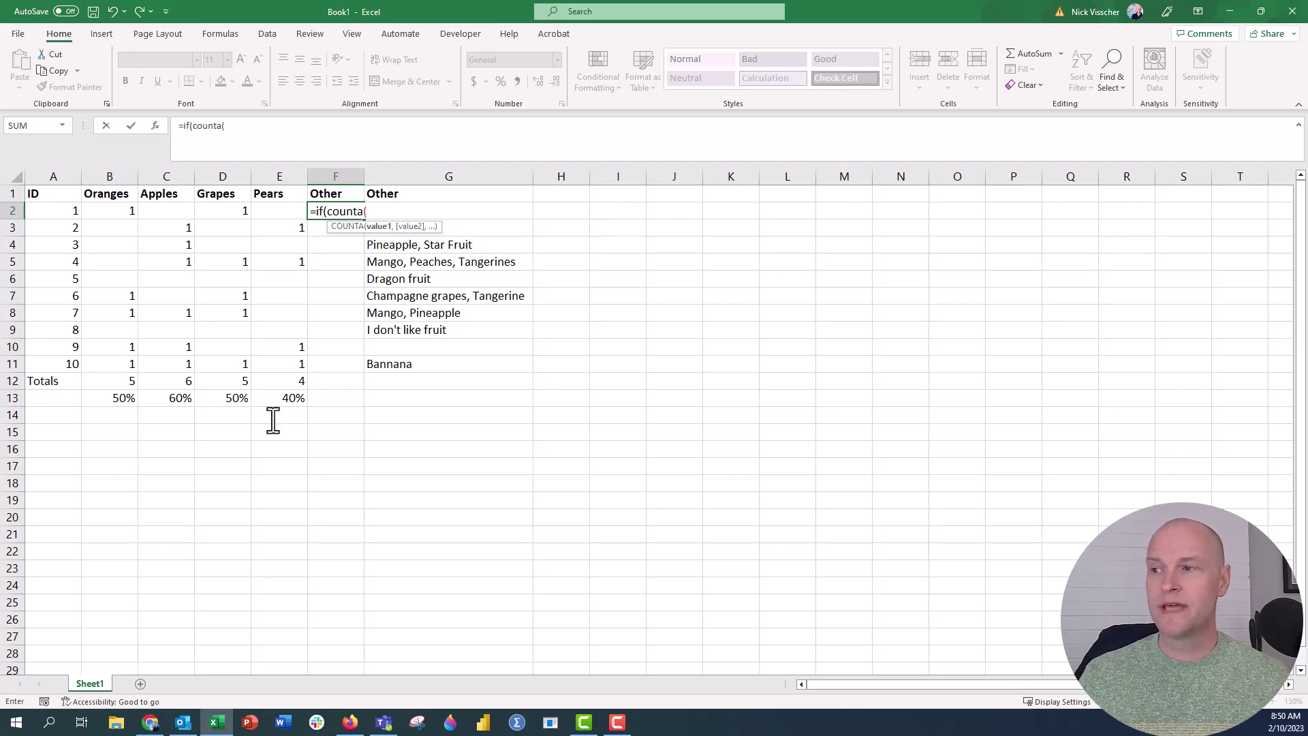
key("F2")
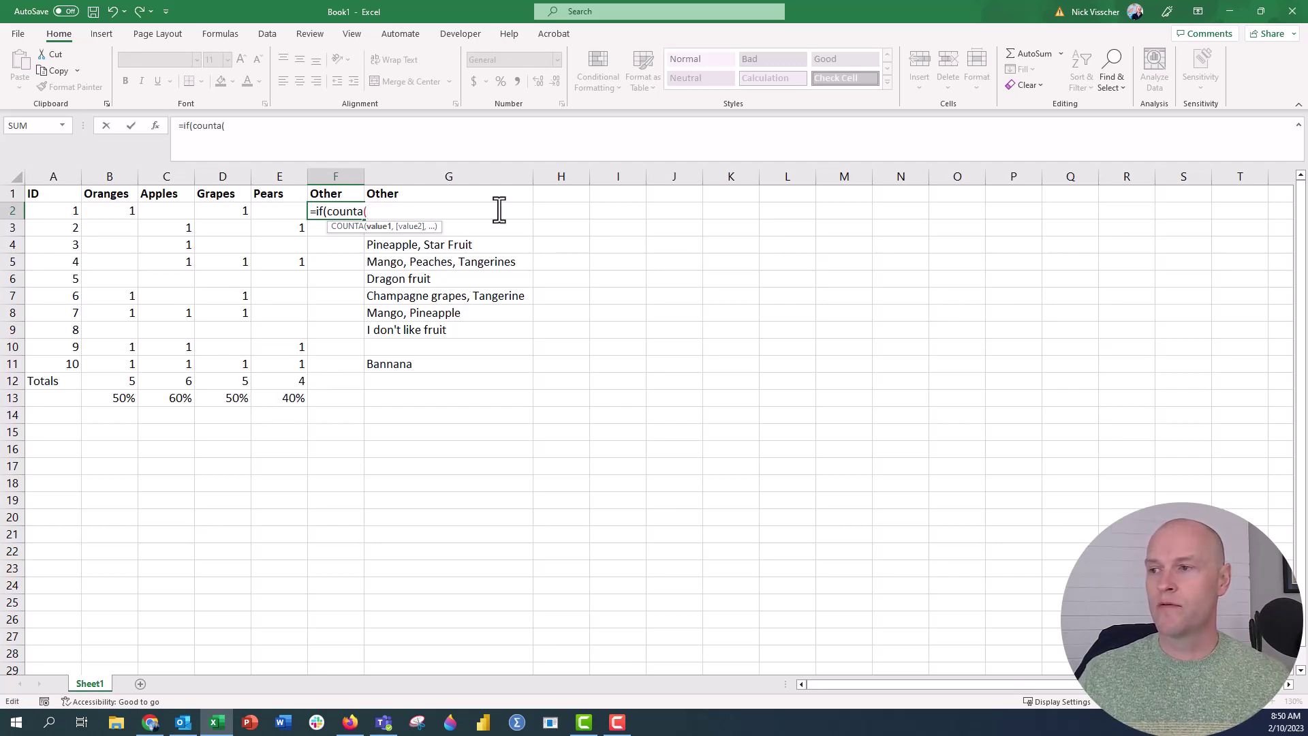
left_click(496, 225)
key("Up")
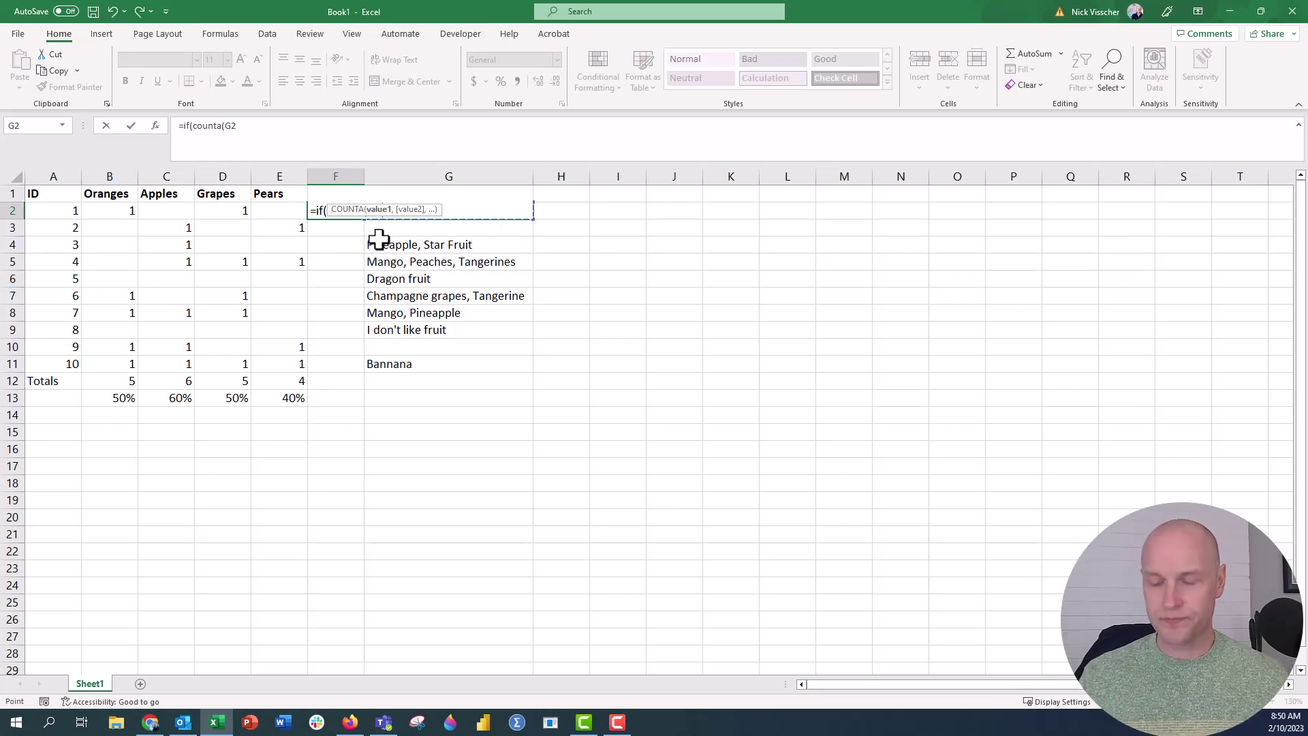
type(")")
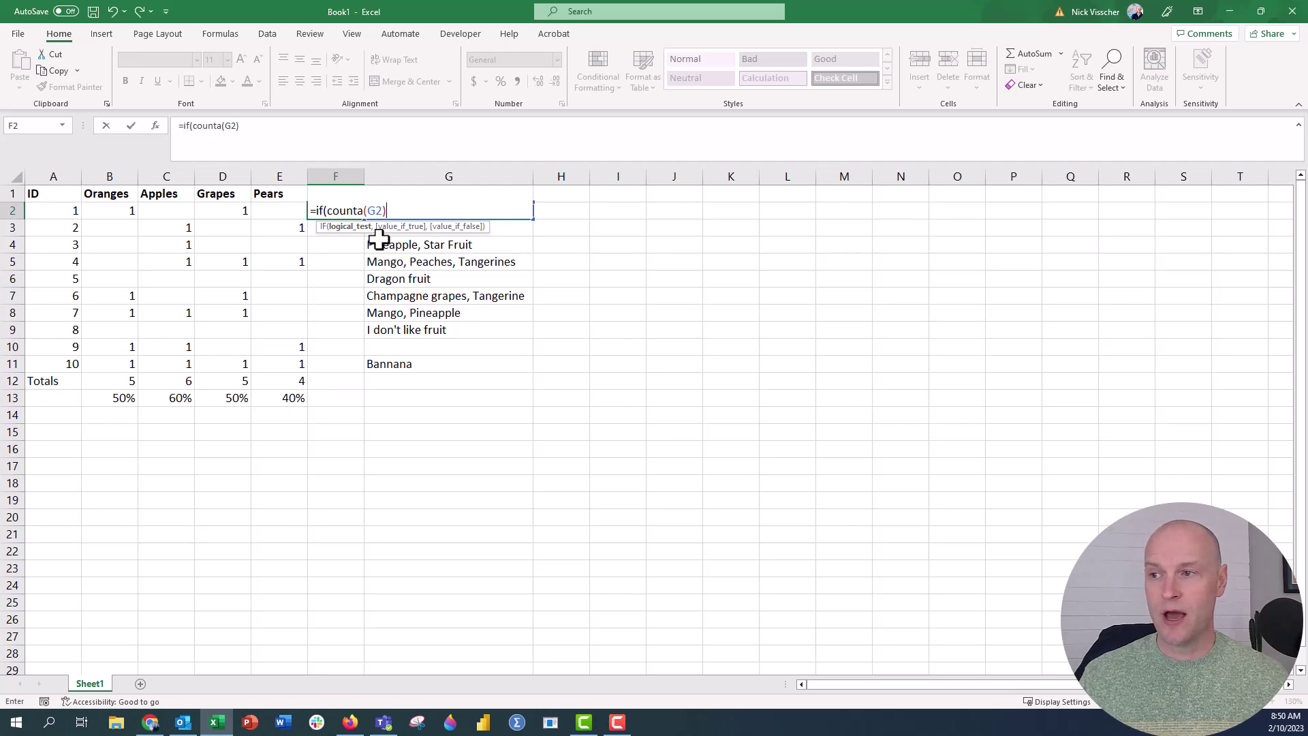
type("=")
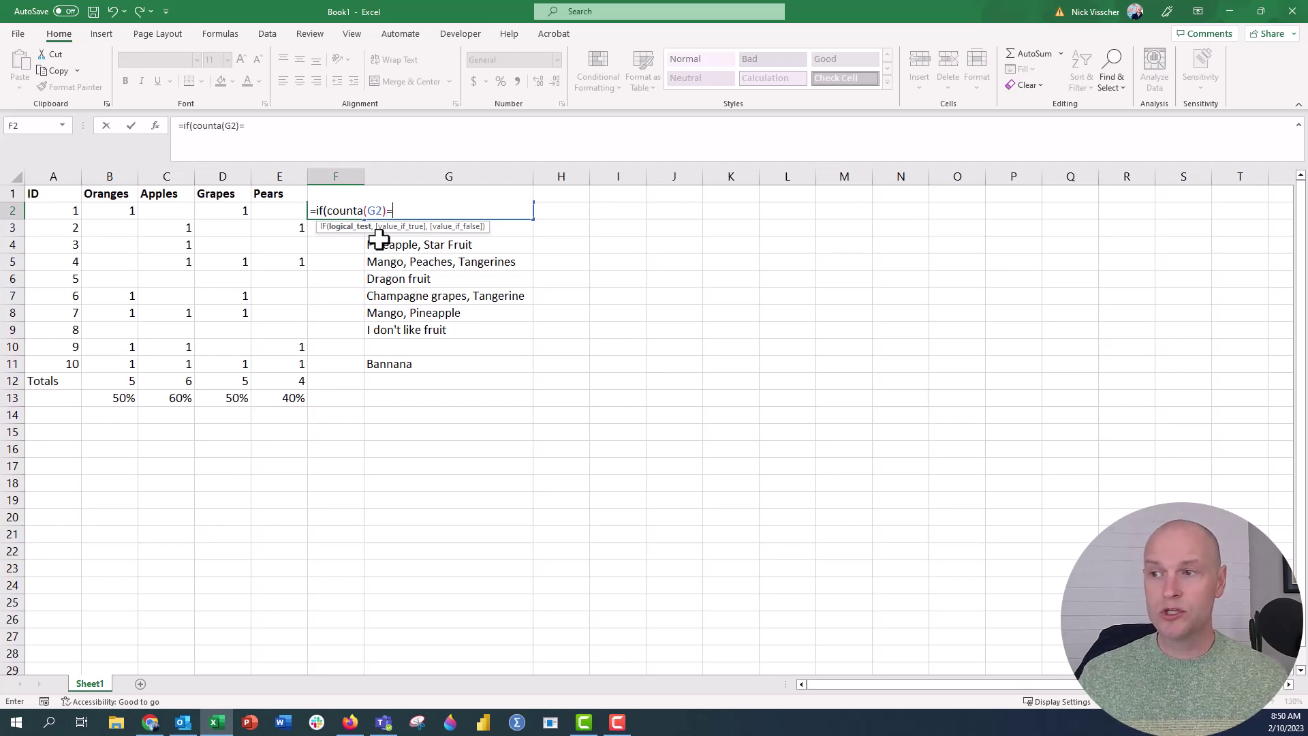
type("1")
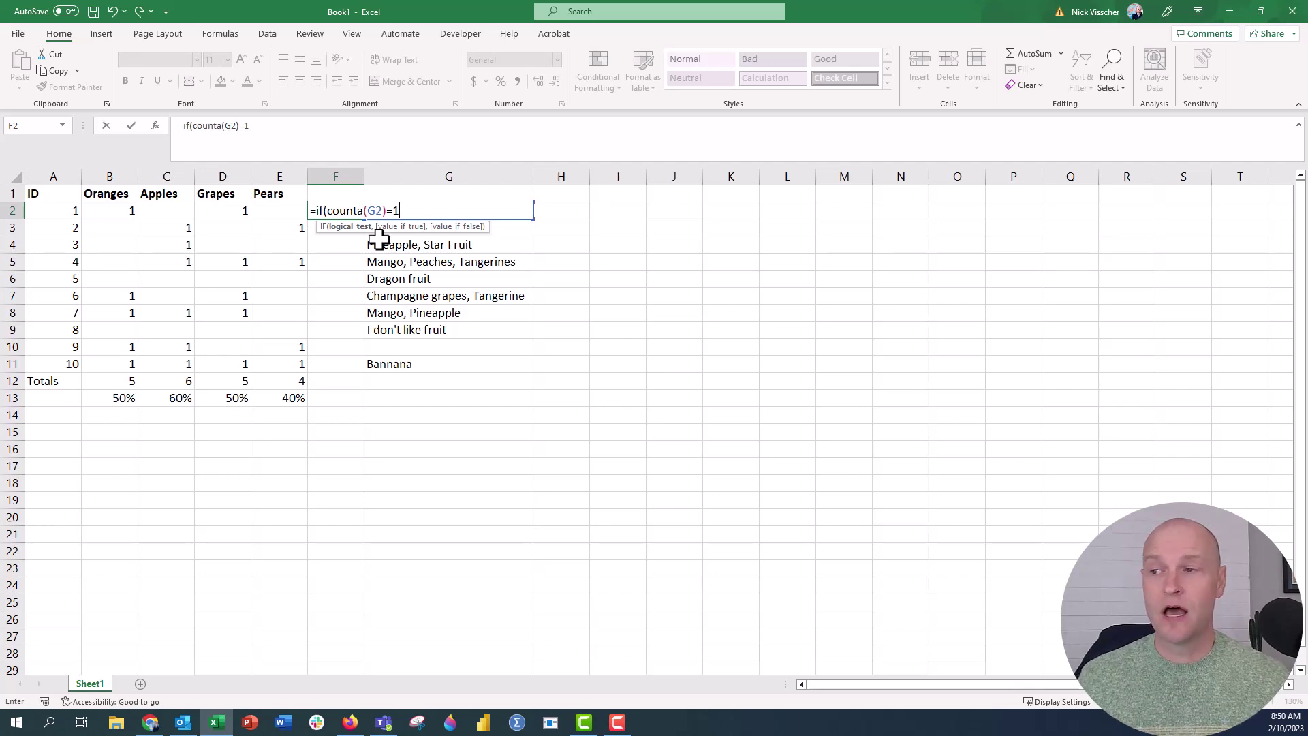
type(",")
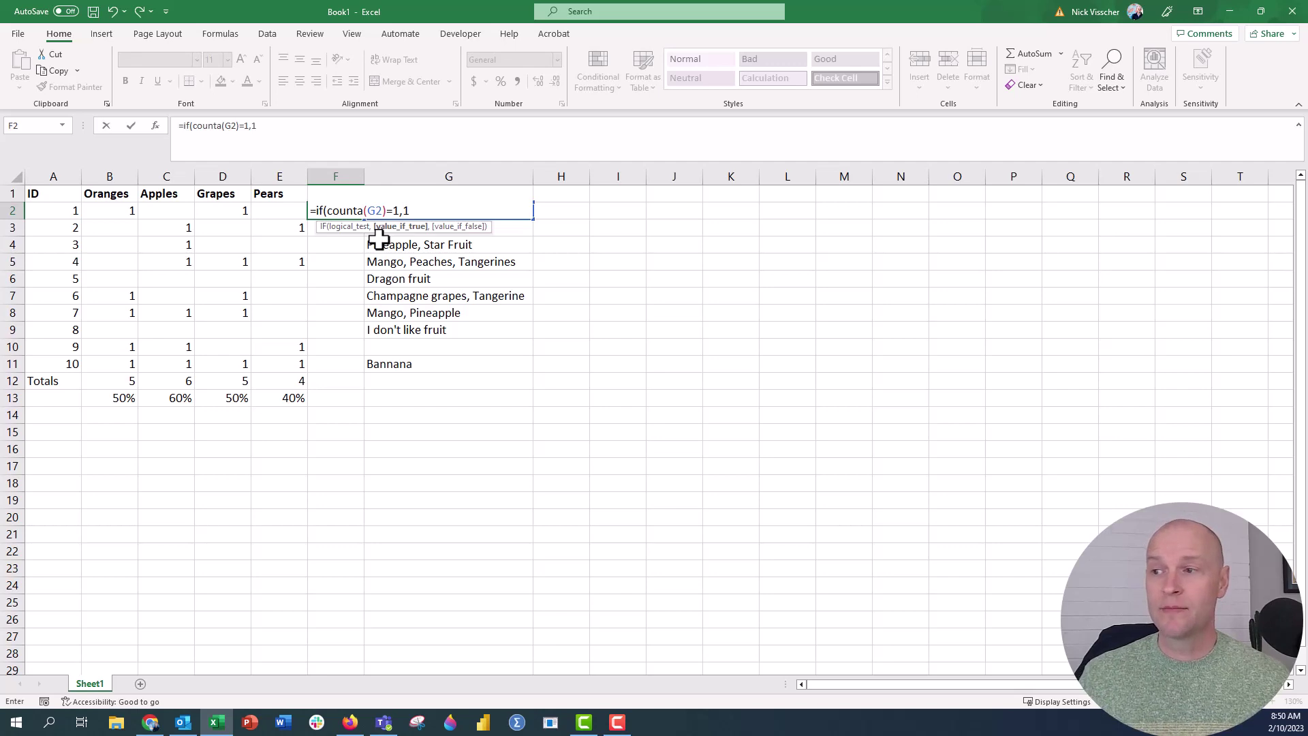
type("1,")
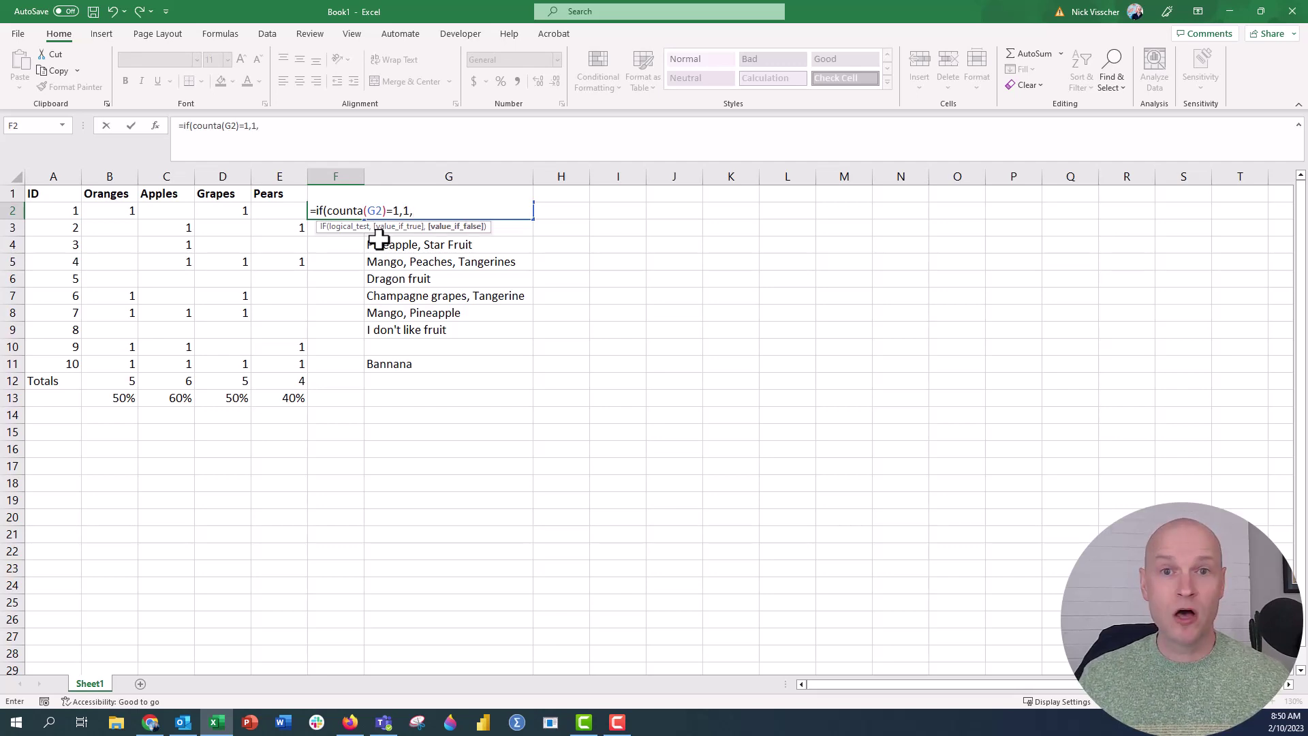
type("\"\"")
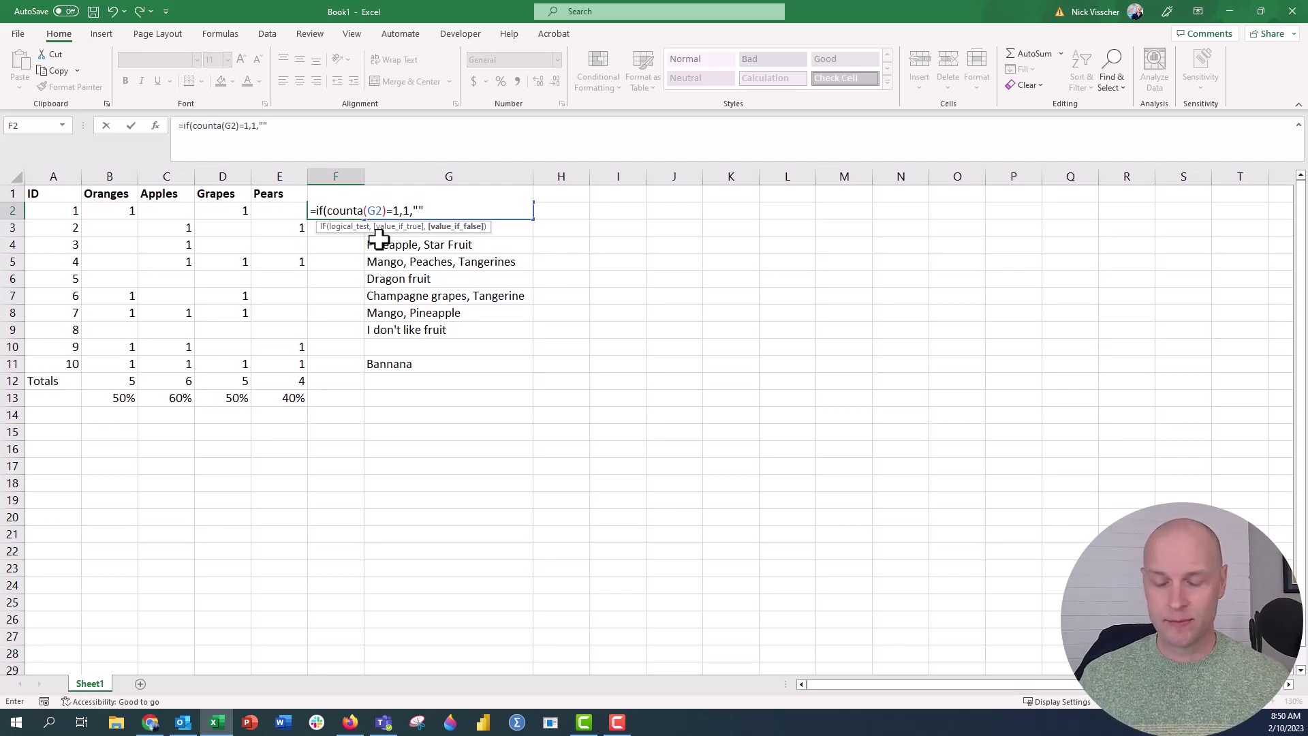
type(")")
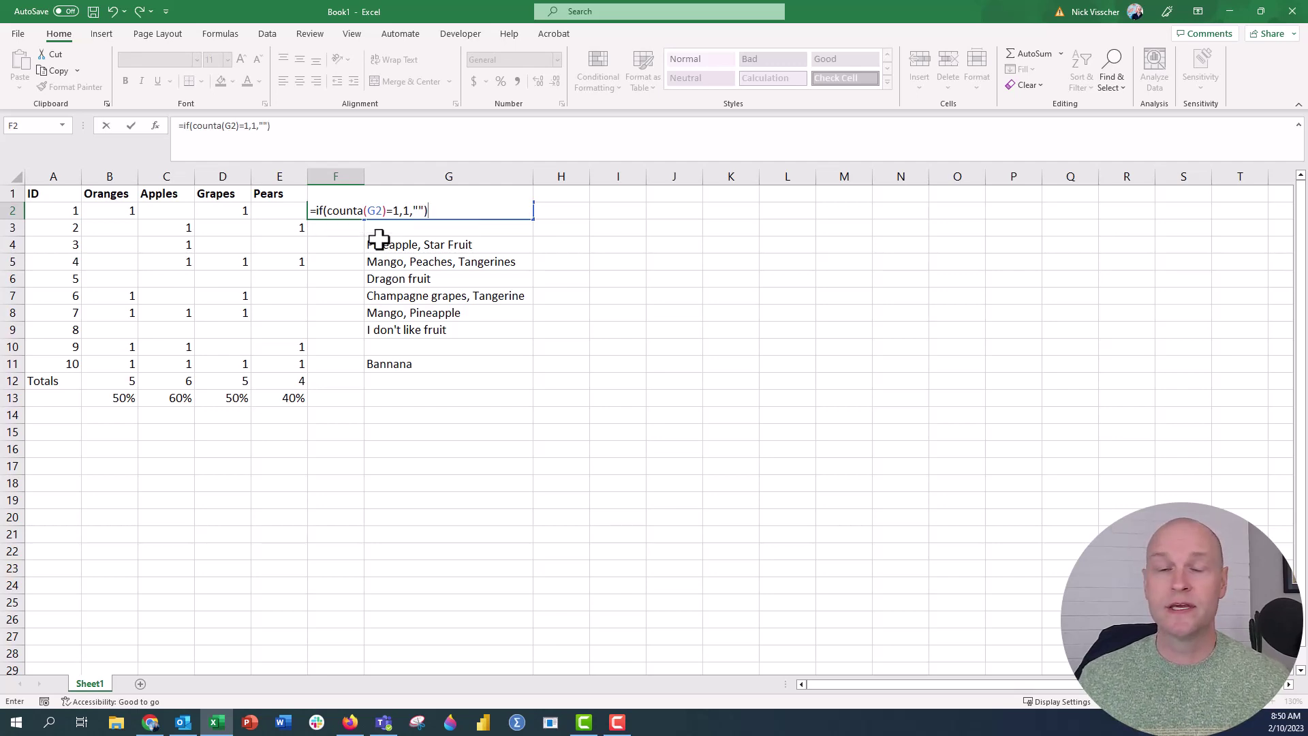
key("Return")
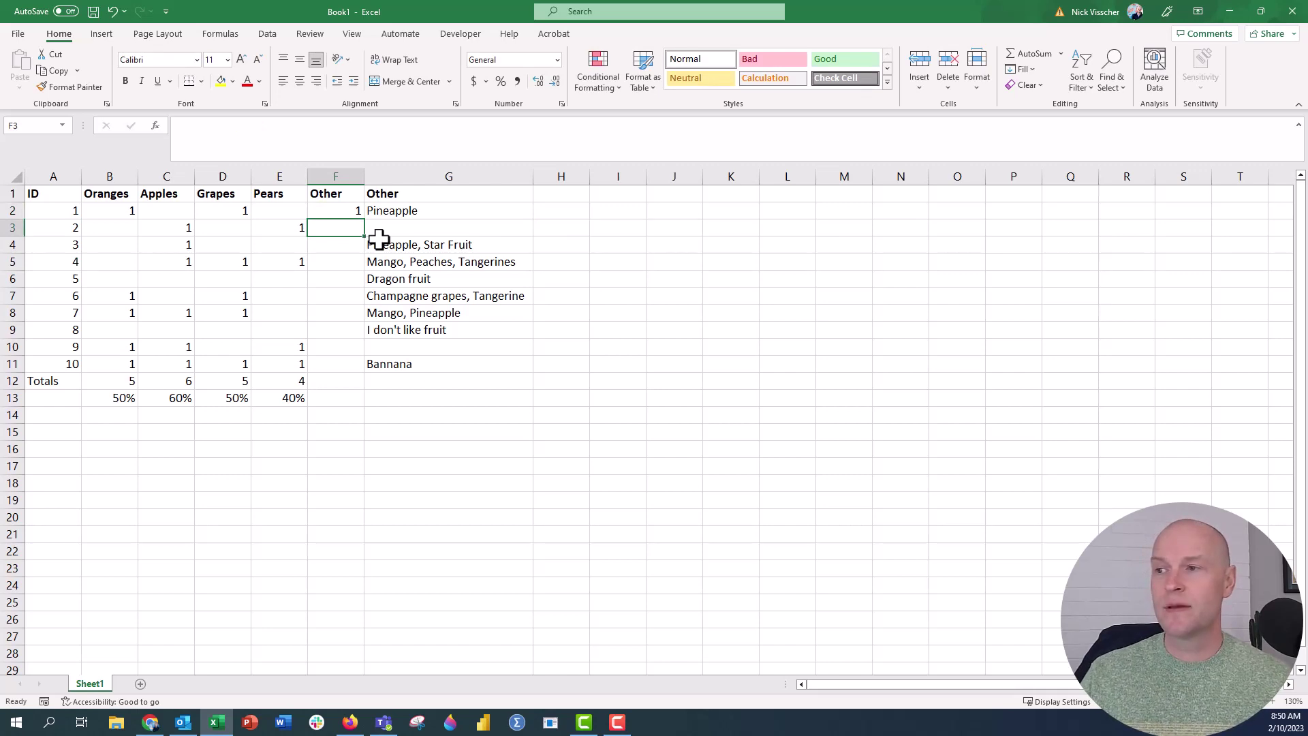
Fill the IF formula down from F2 to F11
left_click(443, 210)
left_click(317, 208)
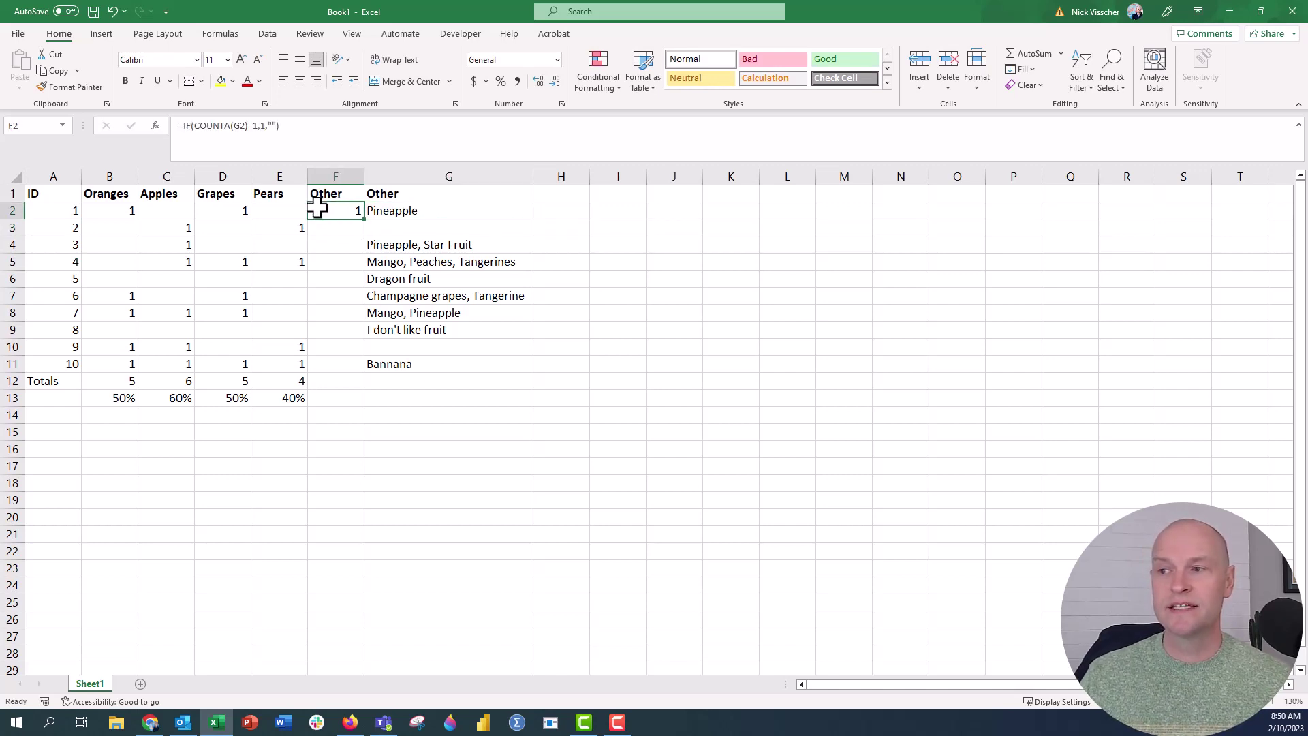
left_click_drag(363, 219, 363, 366)
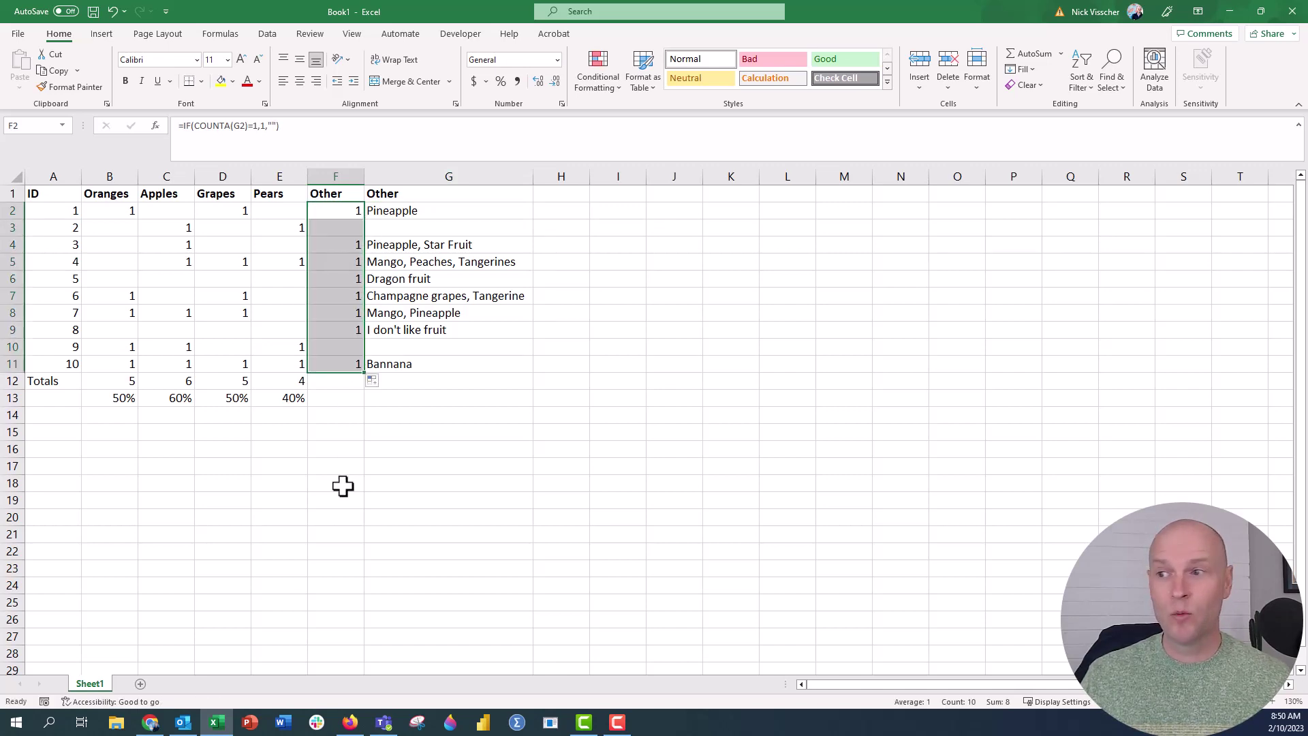
Check the copied formulas in F3, F4 and F8 against their column G answers
left_click(350, 245)
left_click(385, 246)
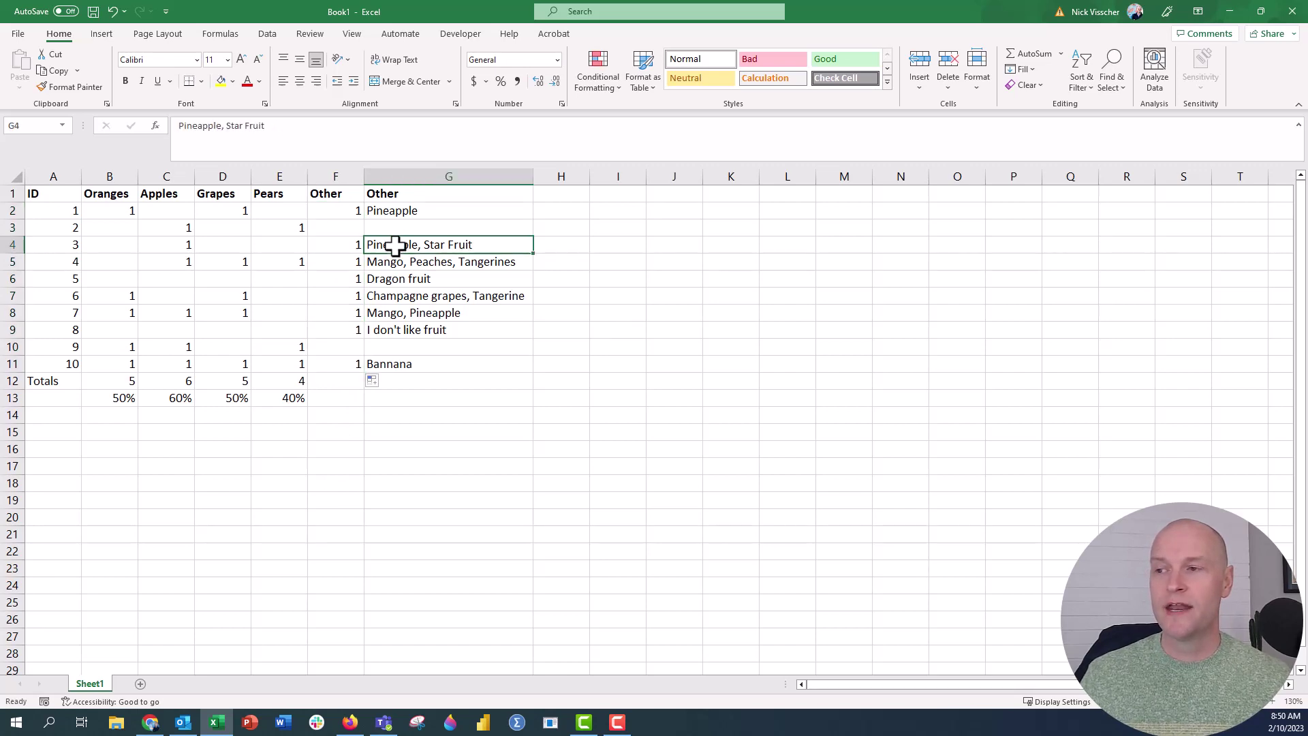
key("Left")
key("Right")
key("Left")
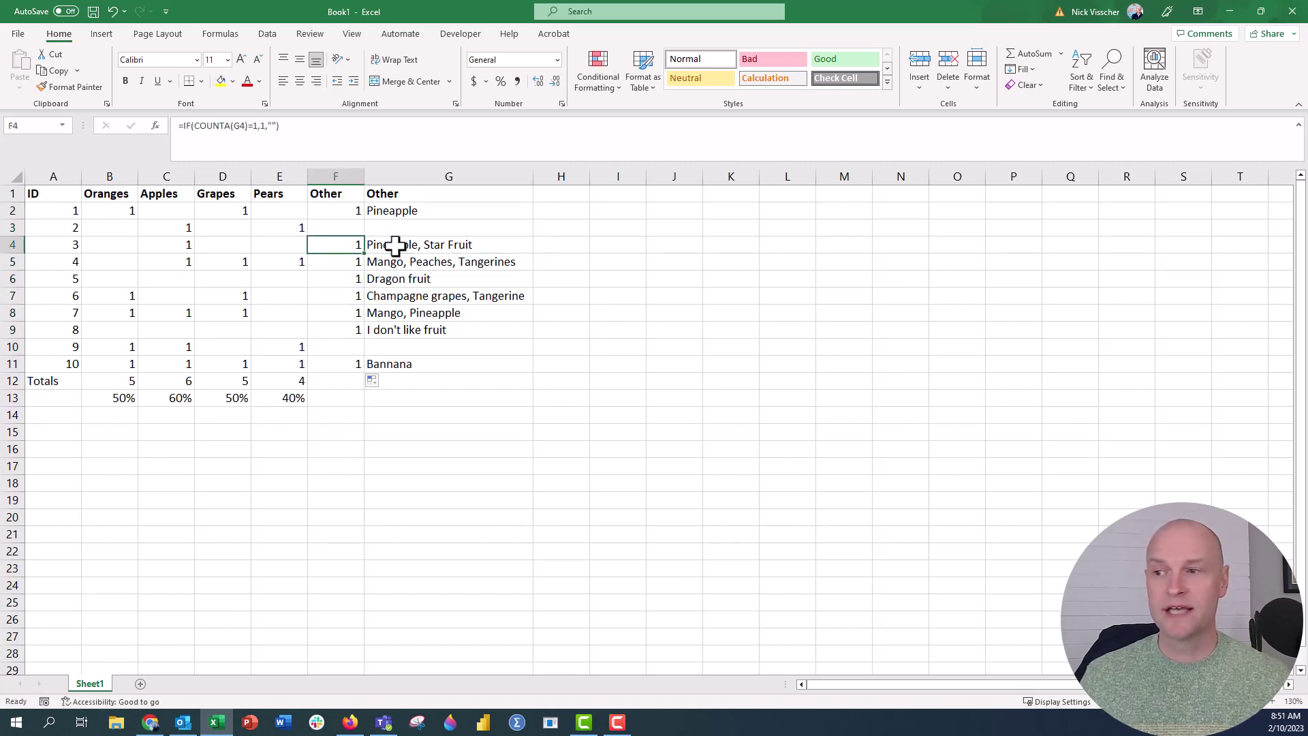
key("Up")
key("Right")
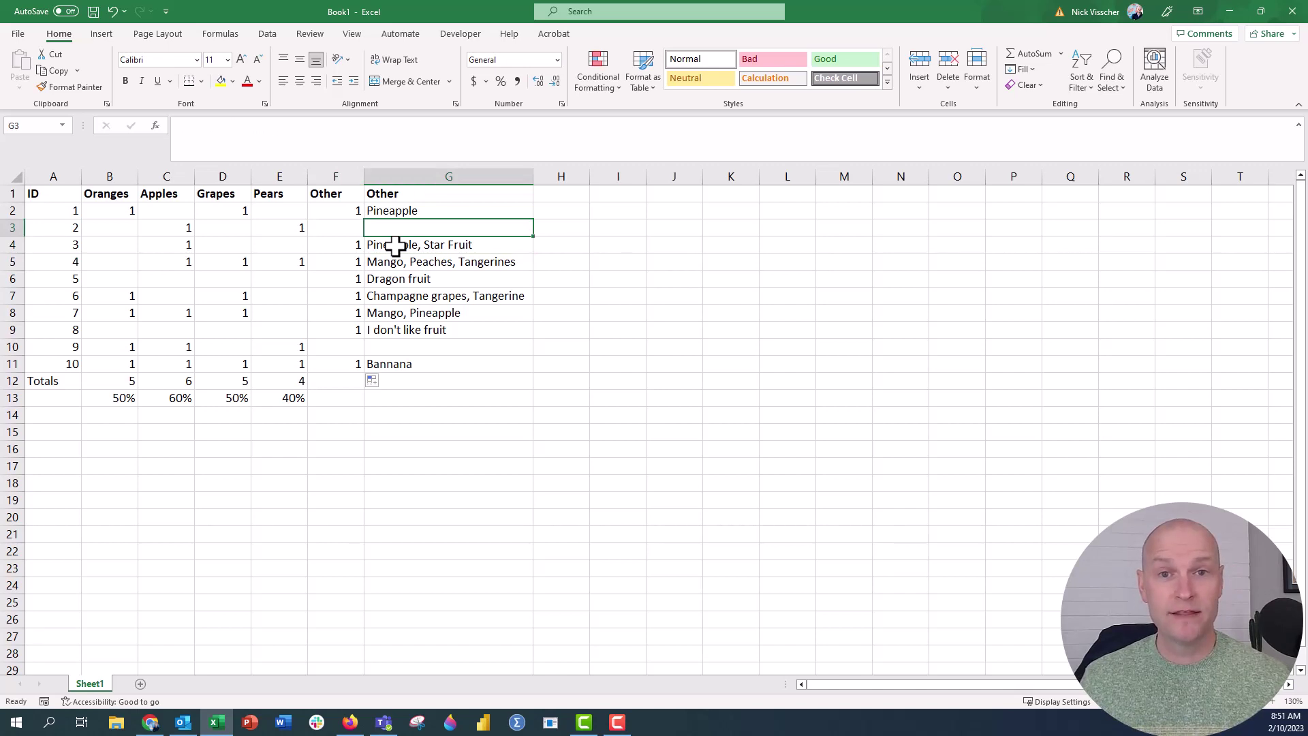
key("Left")
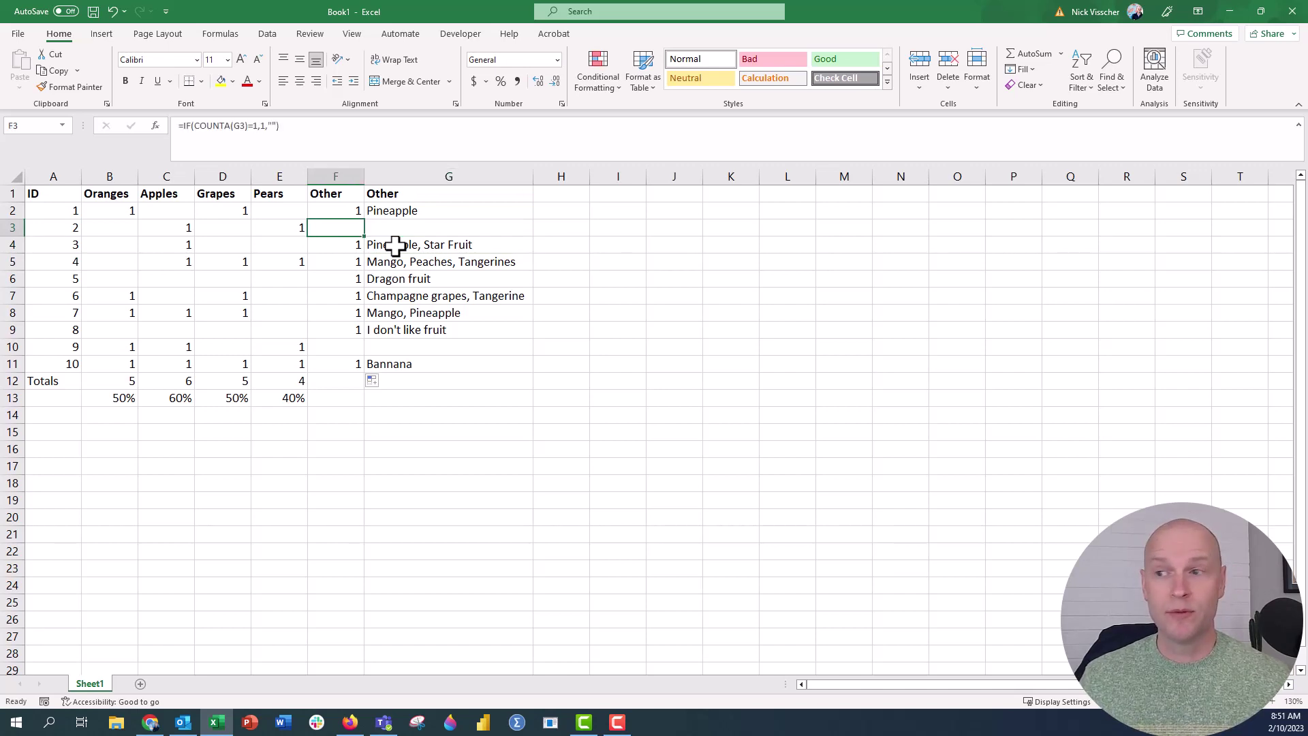
key("Down")
key("Down")
key("Down")
key("Down")
key("Down")
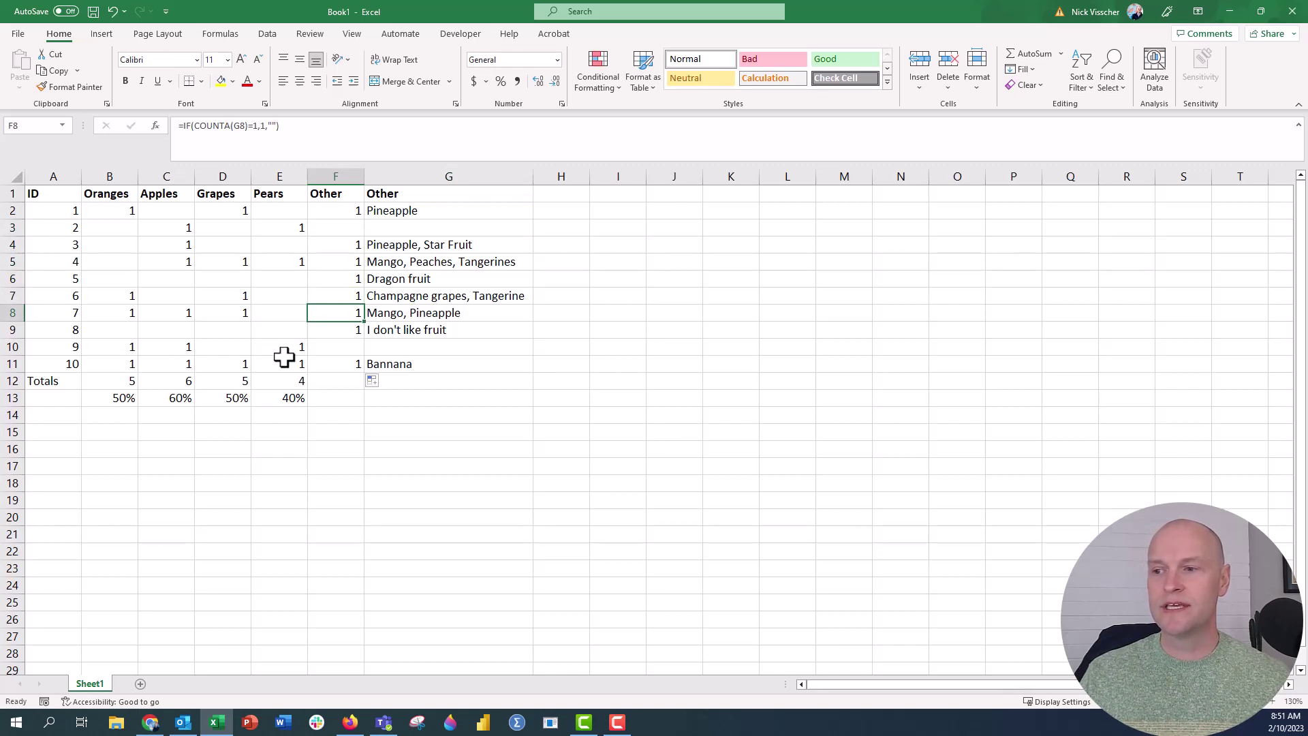
left_click(266, 378)
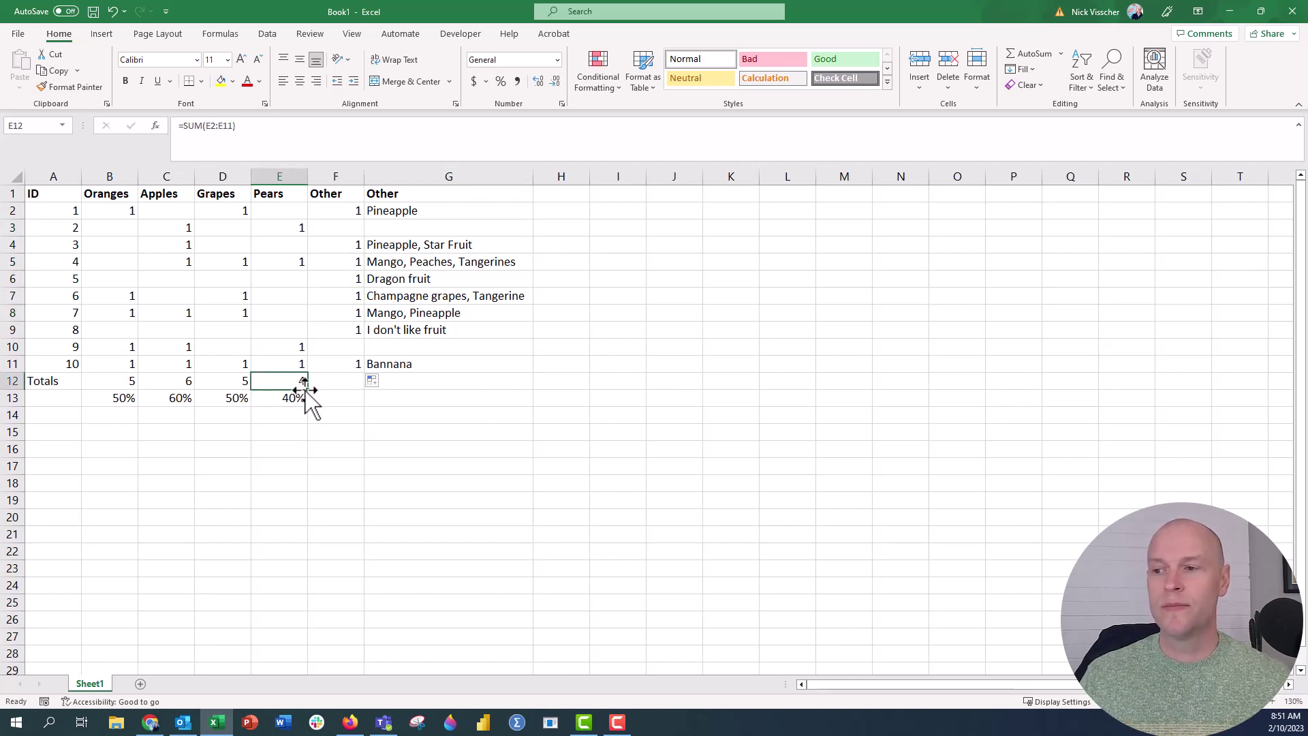
Extend the total and percentage formulas into F12 and F13, giving 8 and 80%
left_click_drag(307, 393, 347, 382)
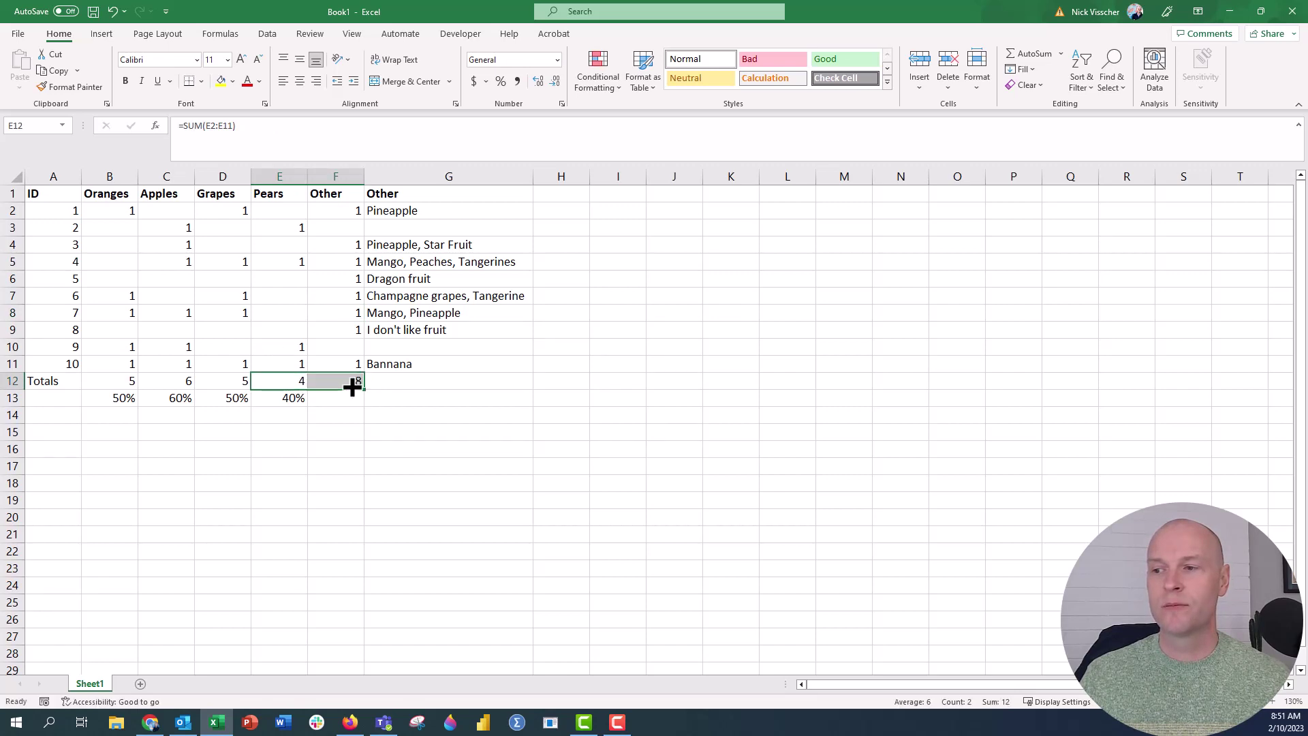
left_click(333, 380)
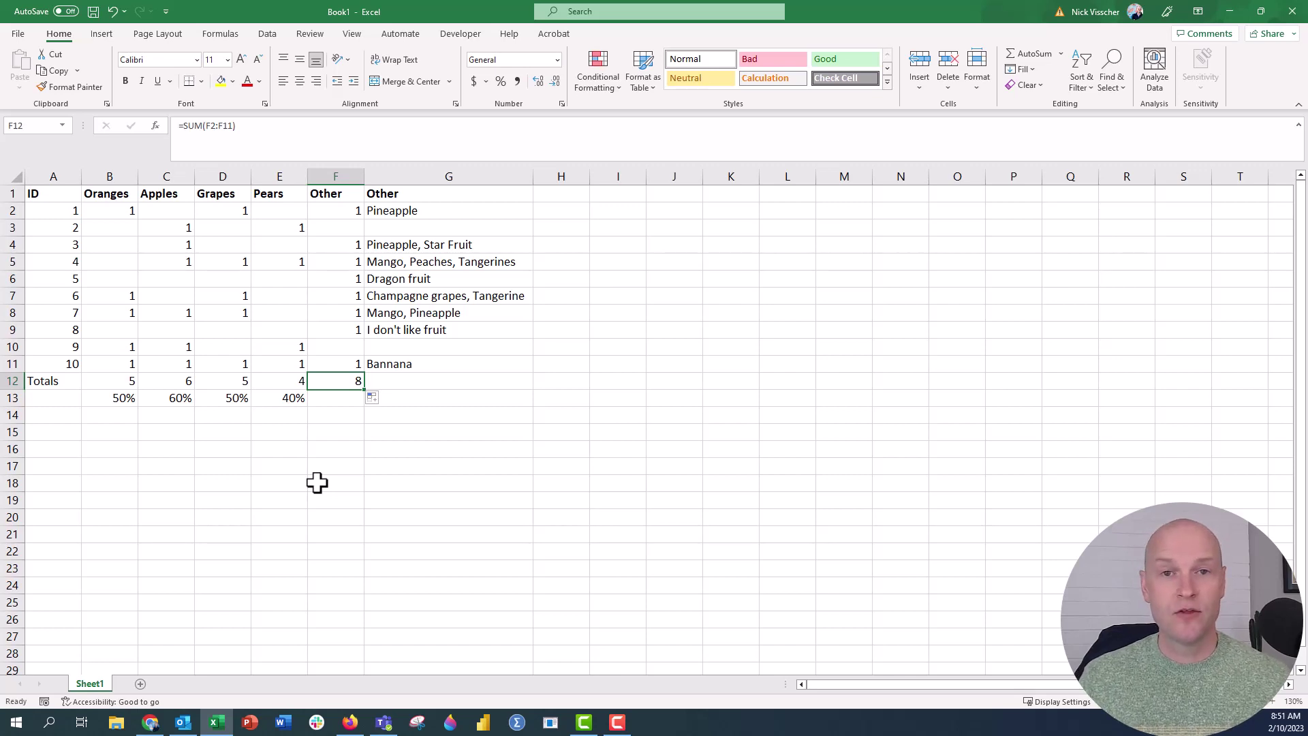
left_click(288, 400)
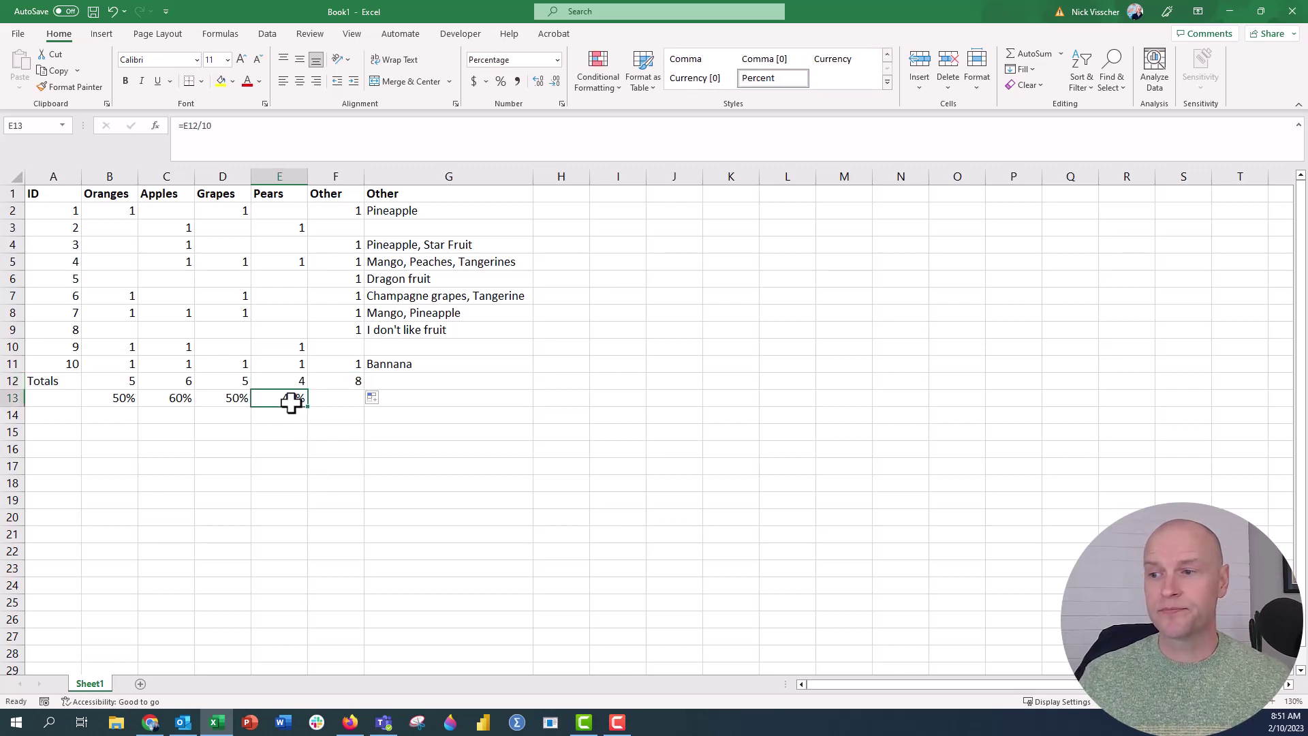
left_click_drag(306, 407, 358, 405)
left_click(327, 401)
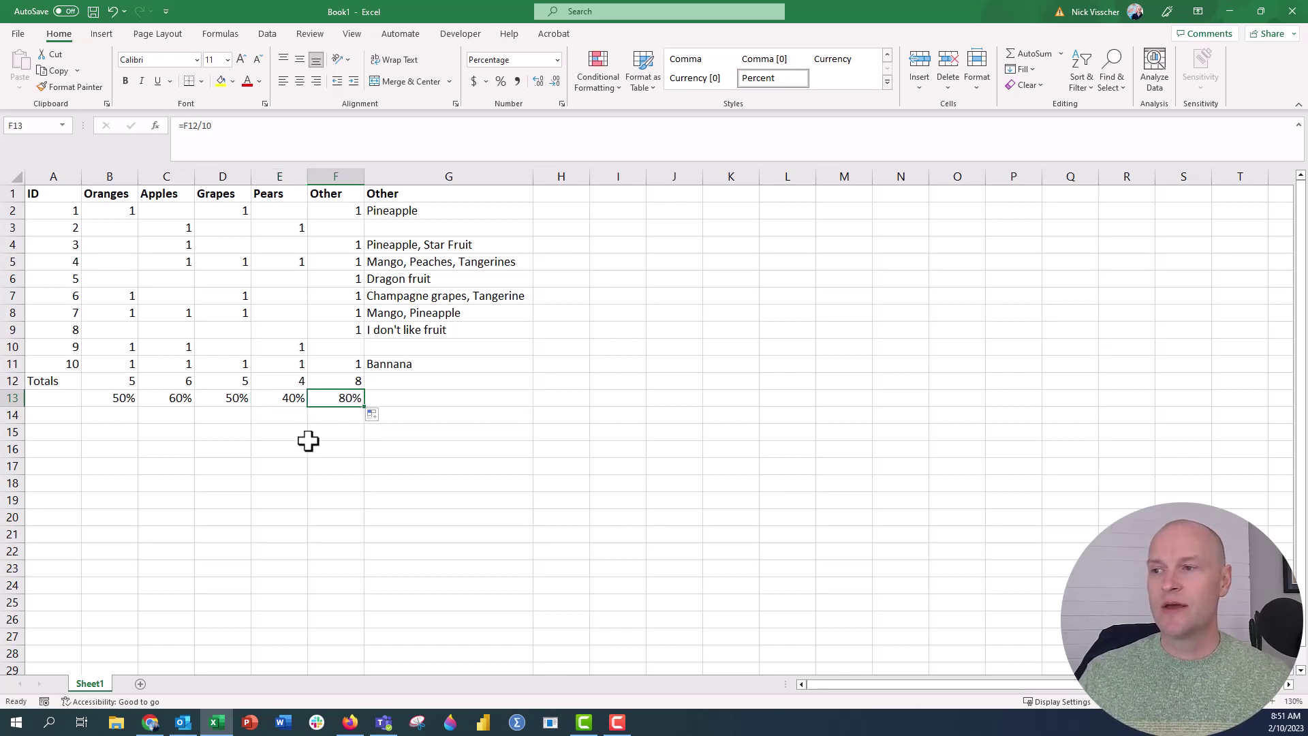
left_click_drag(414, 208, 414, 361)
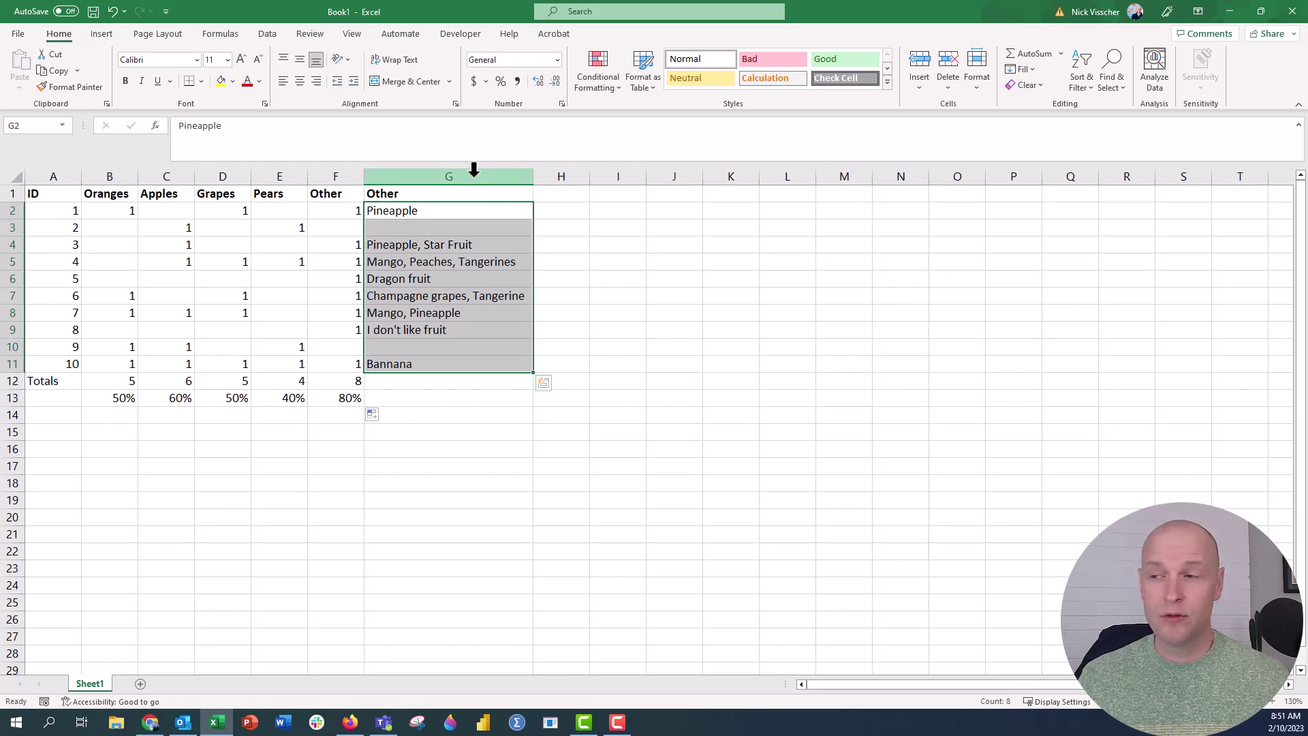
Create a PivotTable from column G on a new sheet with Other in Rows
left_click(473, 169)
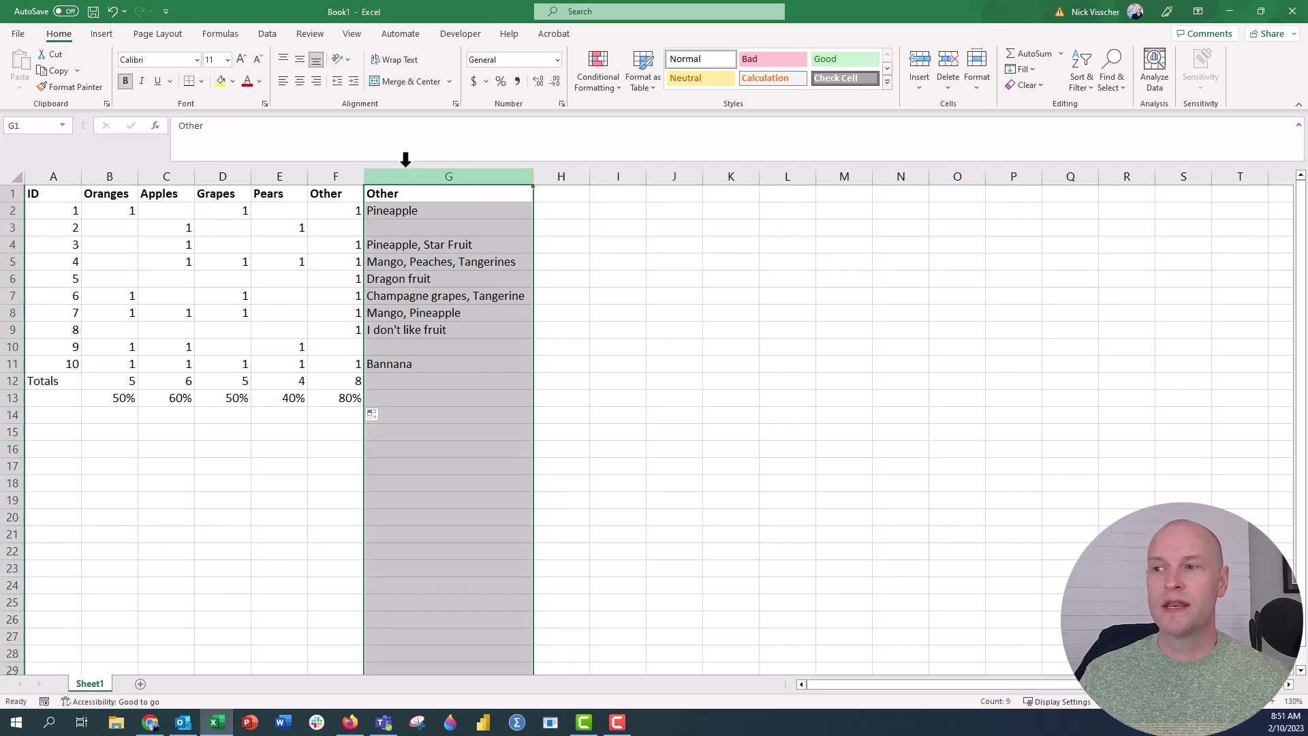
left_click(102, 33)
left_click(28, 65)
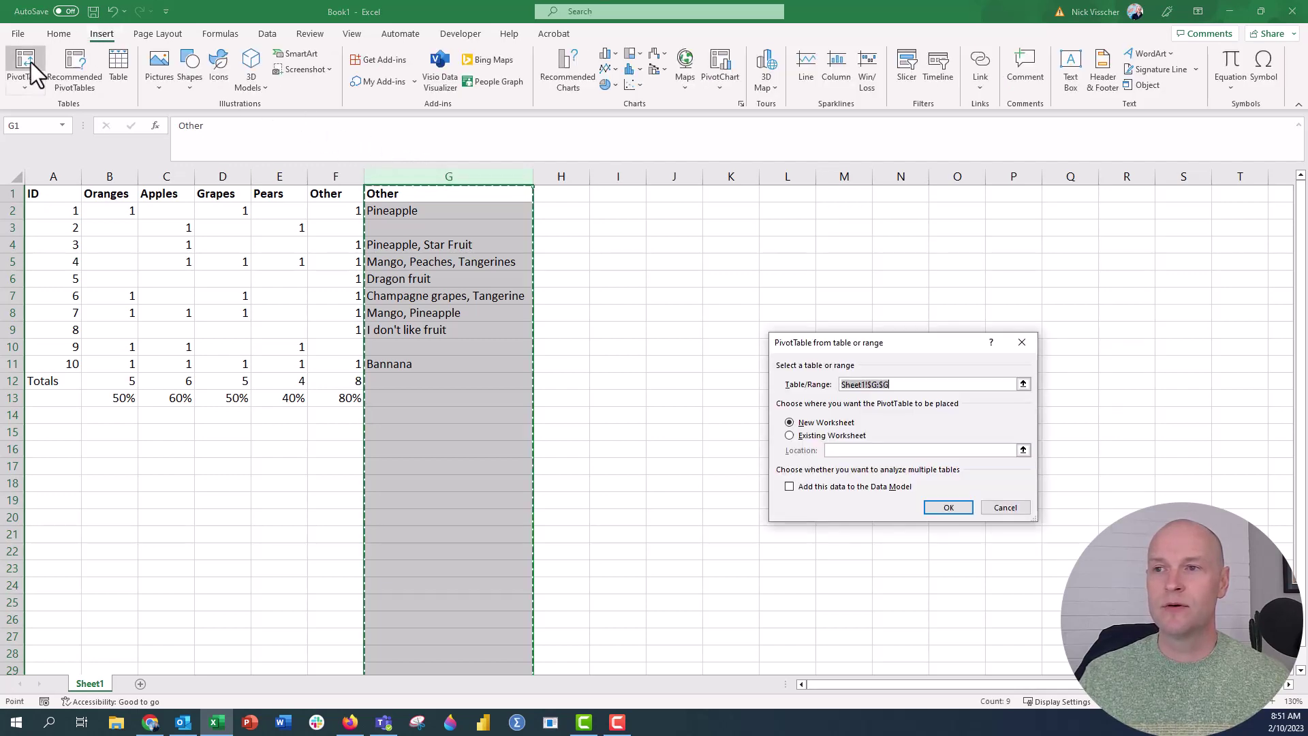
left_click(940, 511)
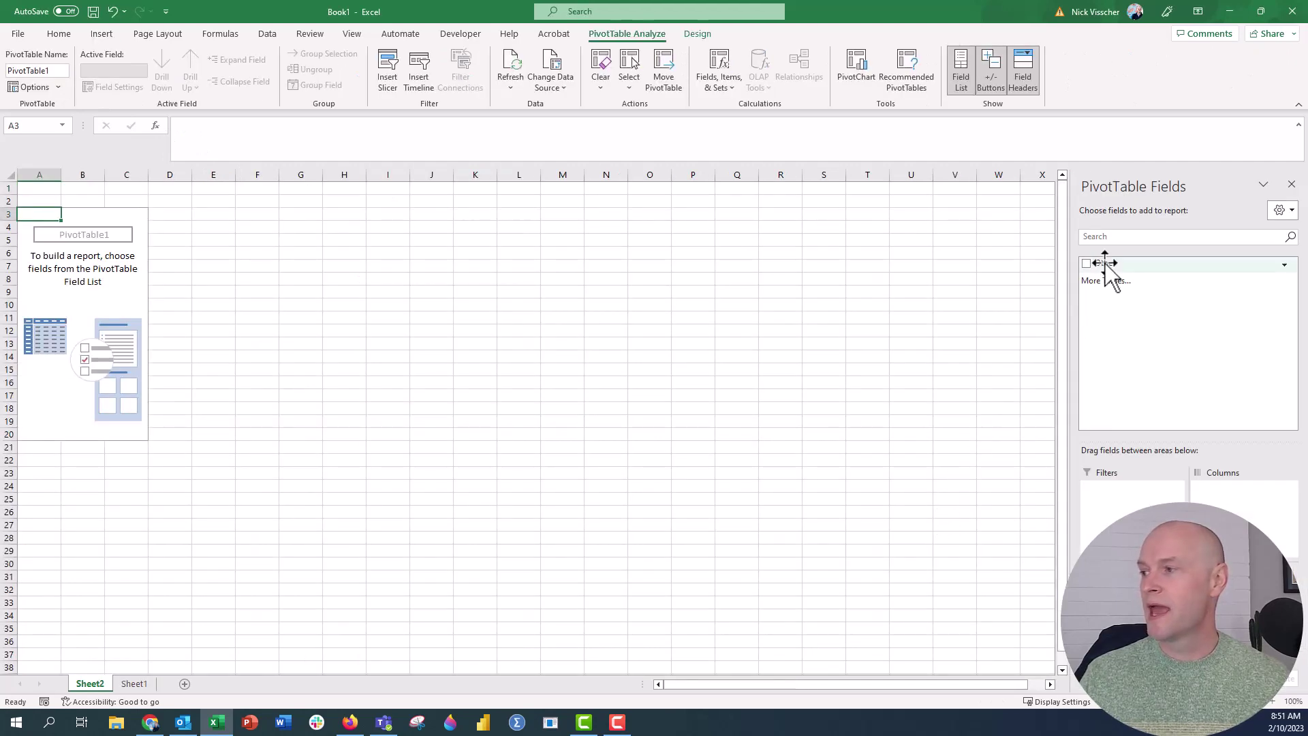
left_click_drag(1103, 263, 1130, 593)
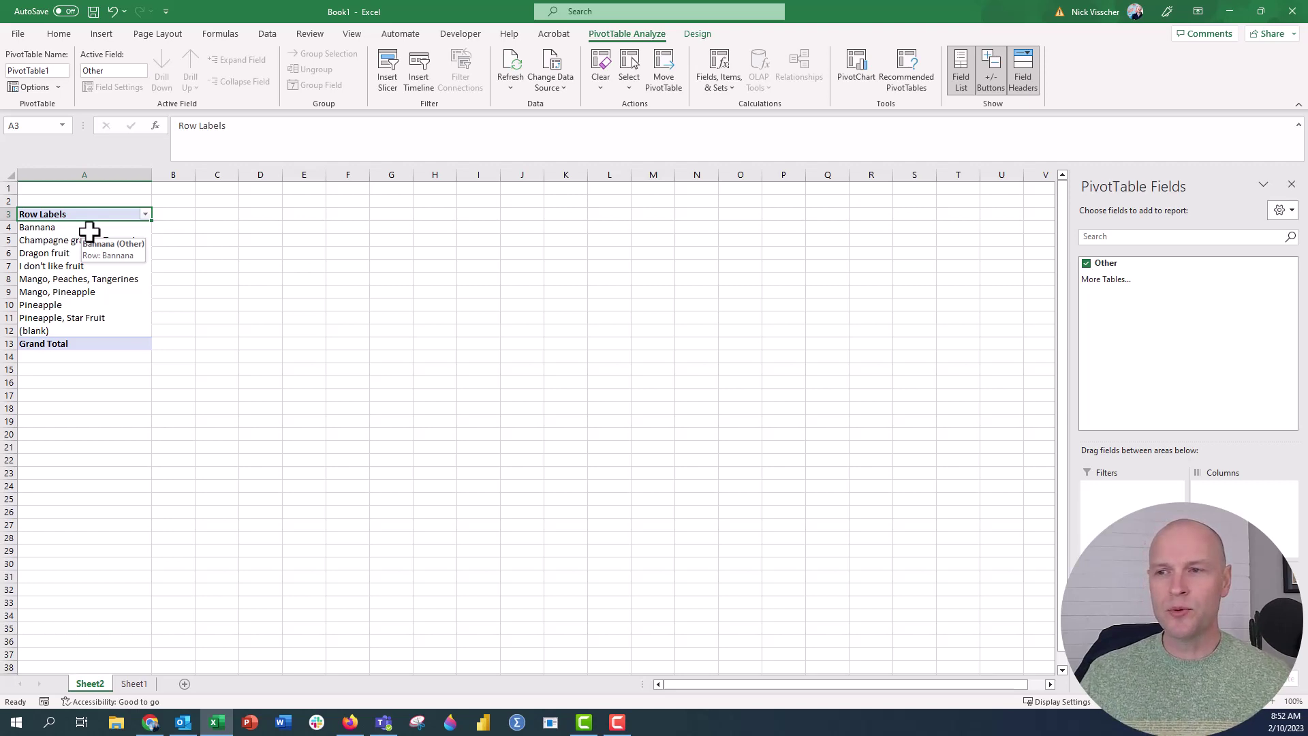
Review the pivot row labels such as Bannana, Dragon fruit and I don't like fruit
left_click(89, 232)
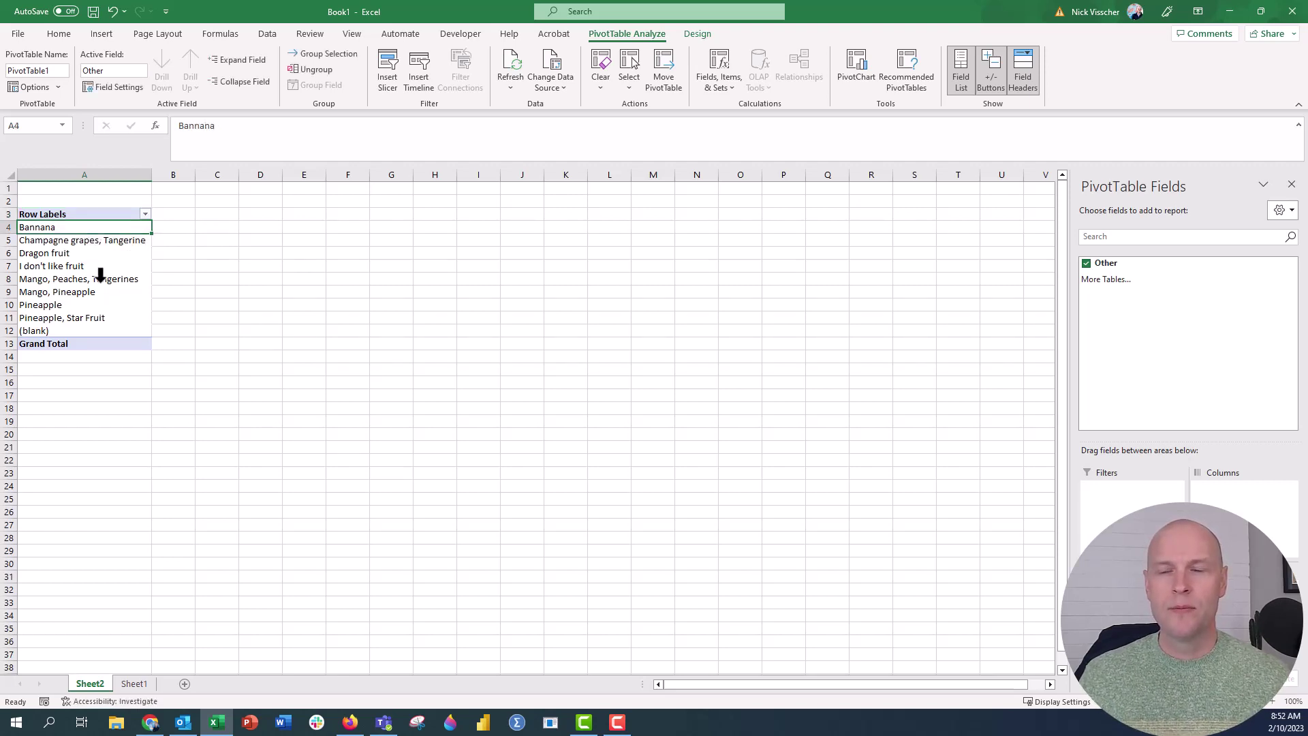
left_click(92, 241)
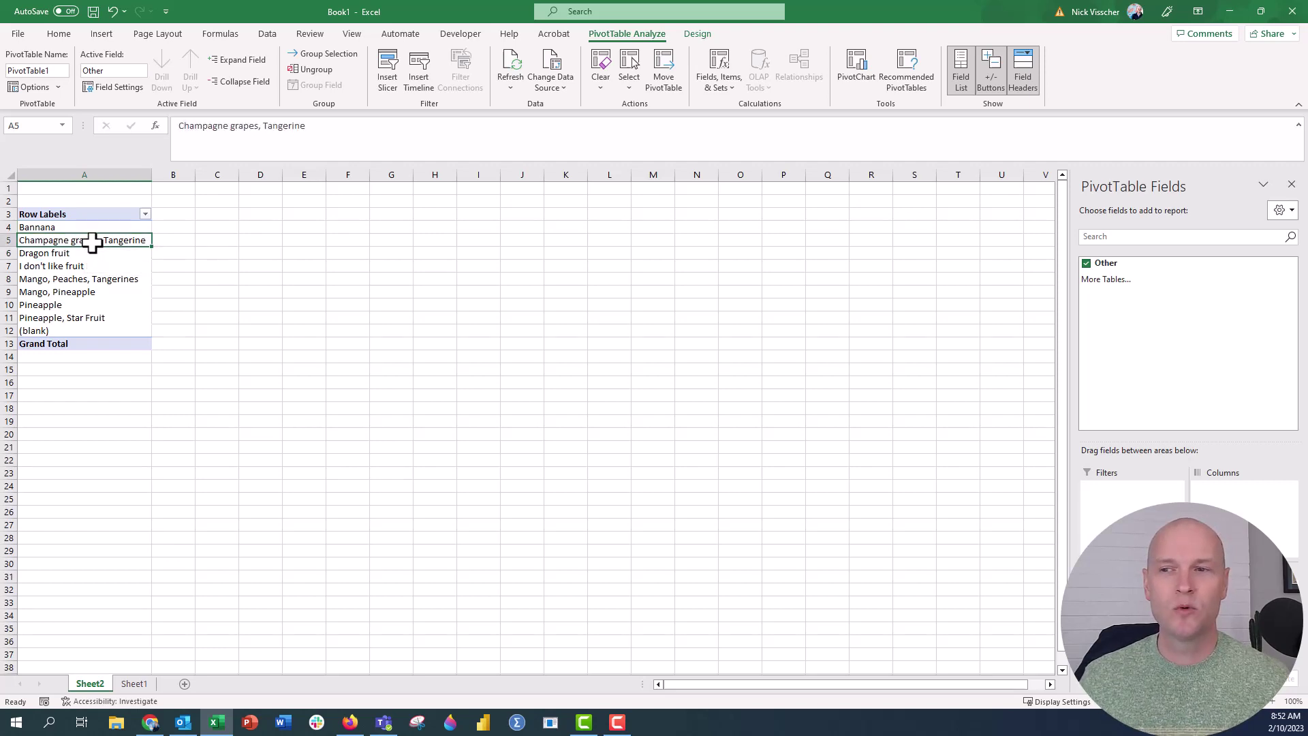
key("Up")
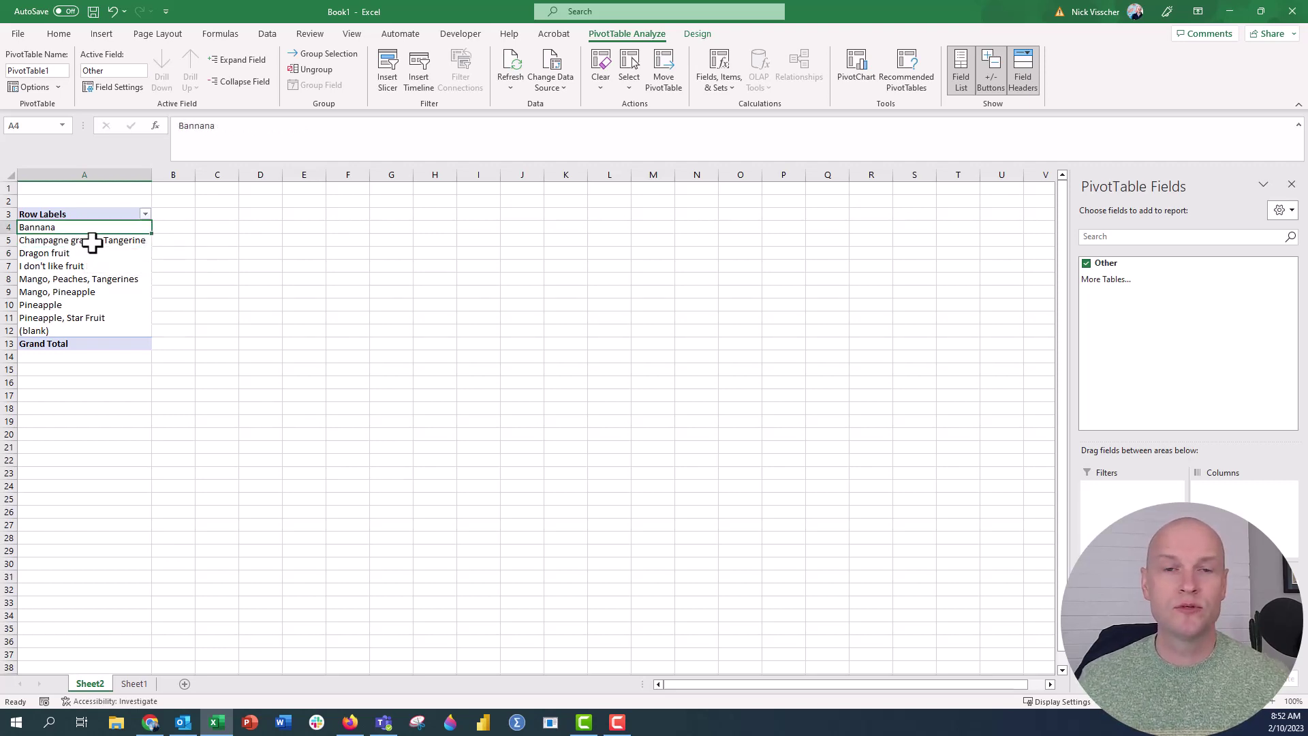
key("Down")
key("Down")
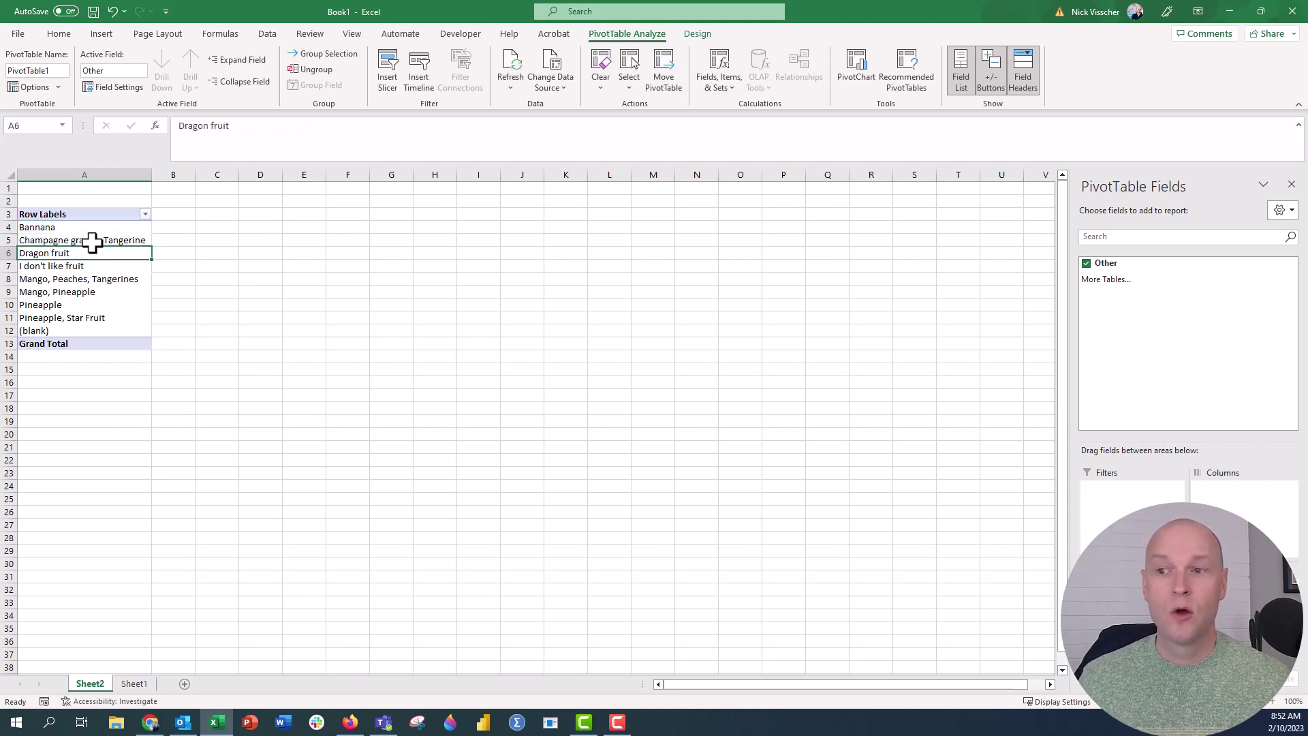
key("Down")
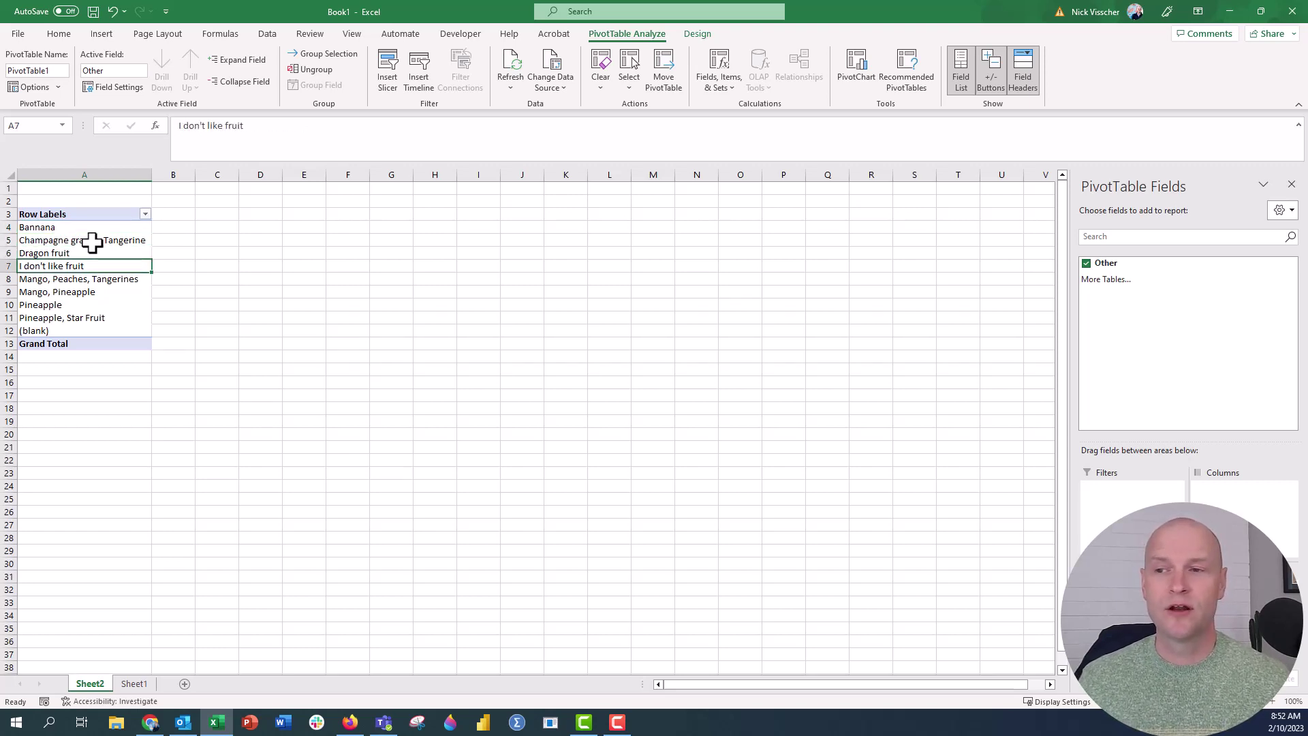
left_click_drag(91, 226, 93, 315)
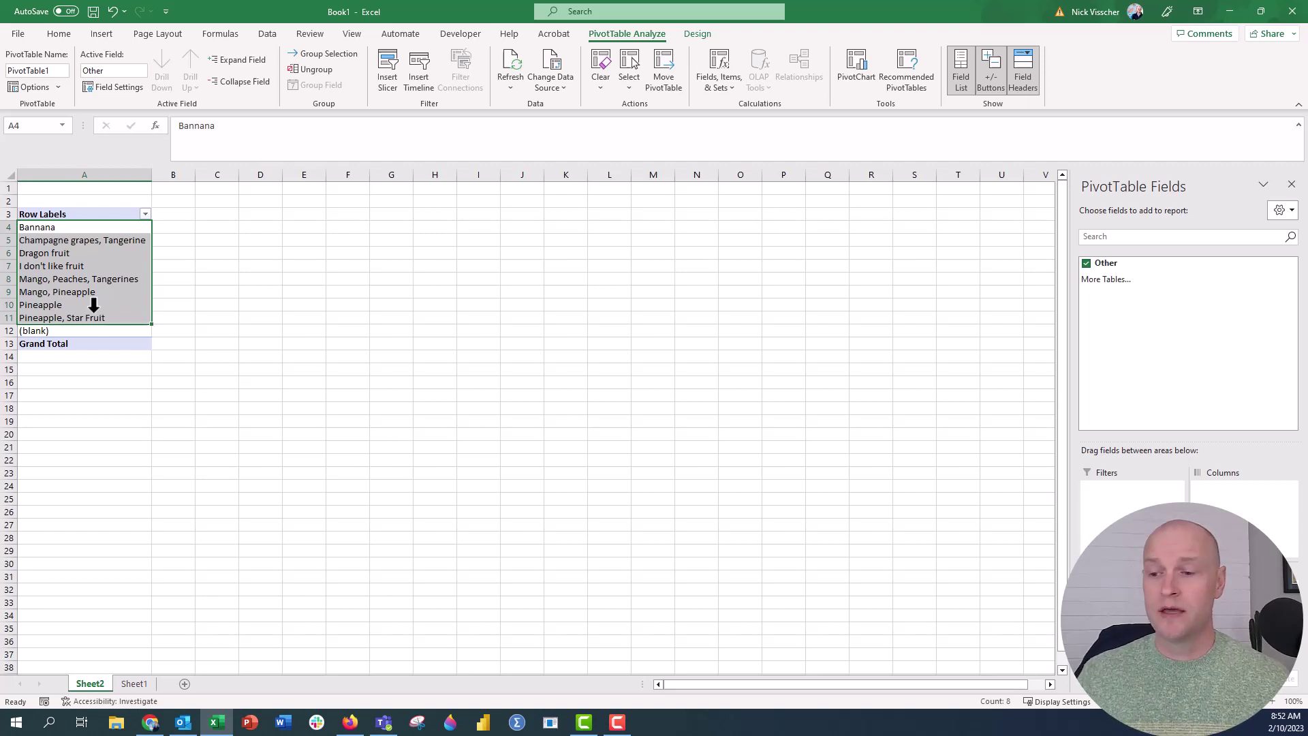
Go back to Sheet1 with the survey data
left_click(133, 683)
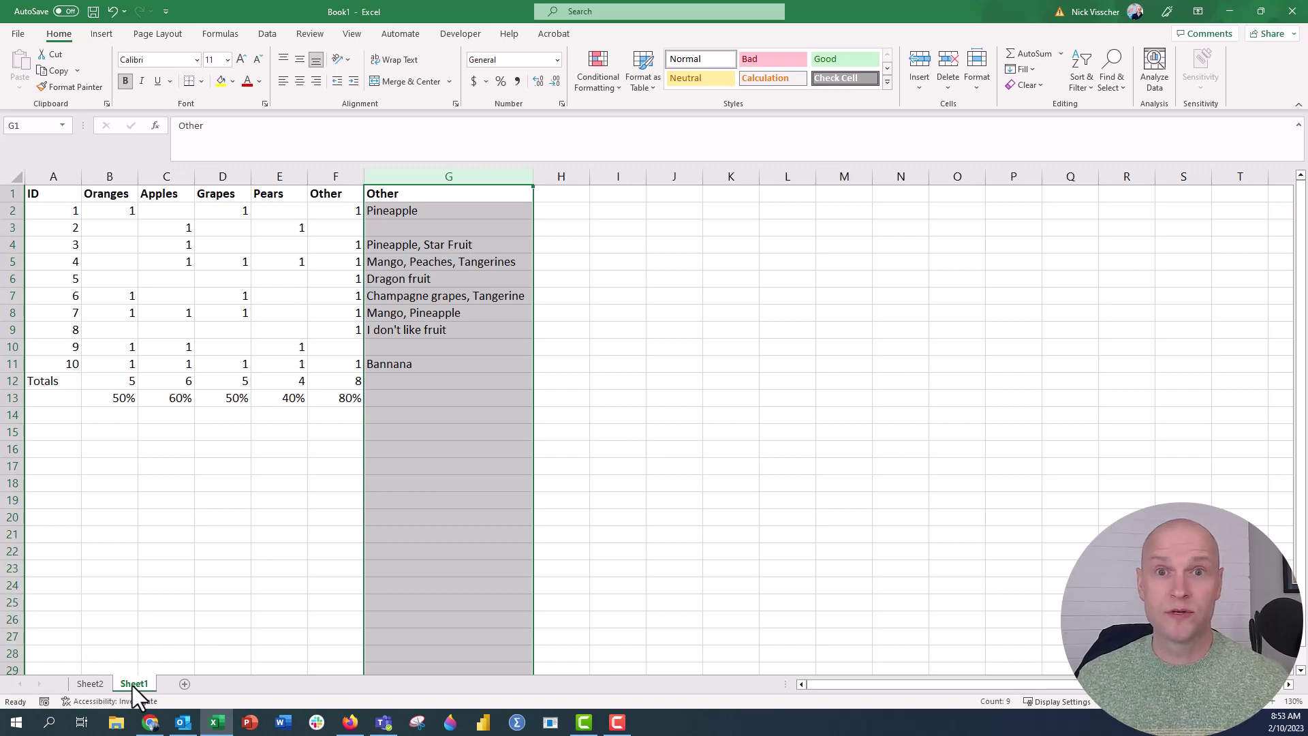
left_click(562, 196)
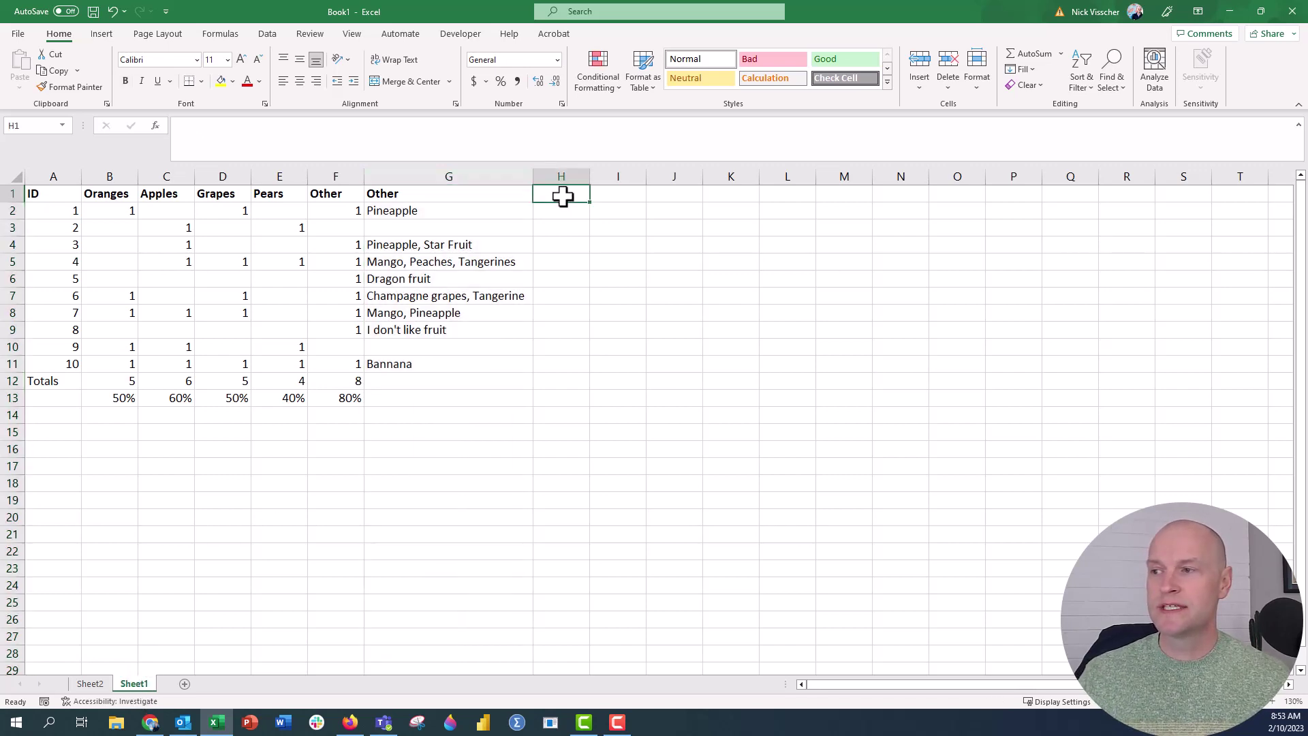
left_click(600, 228)
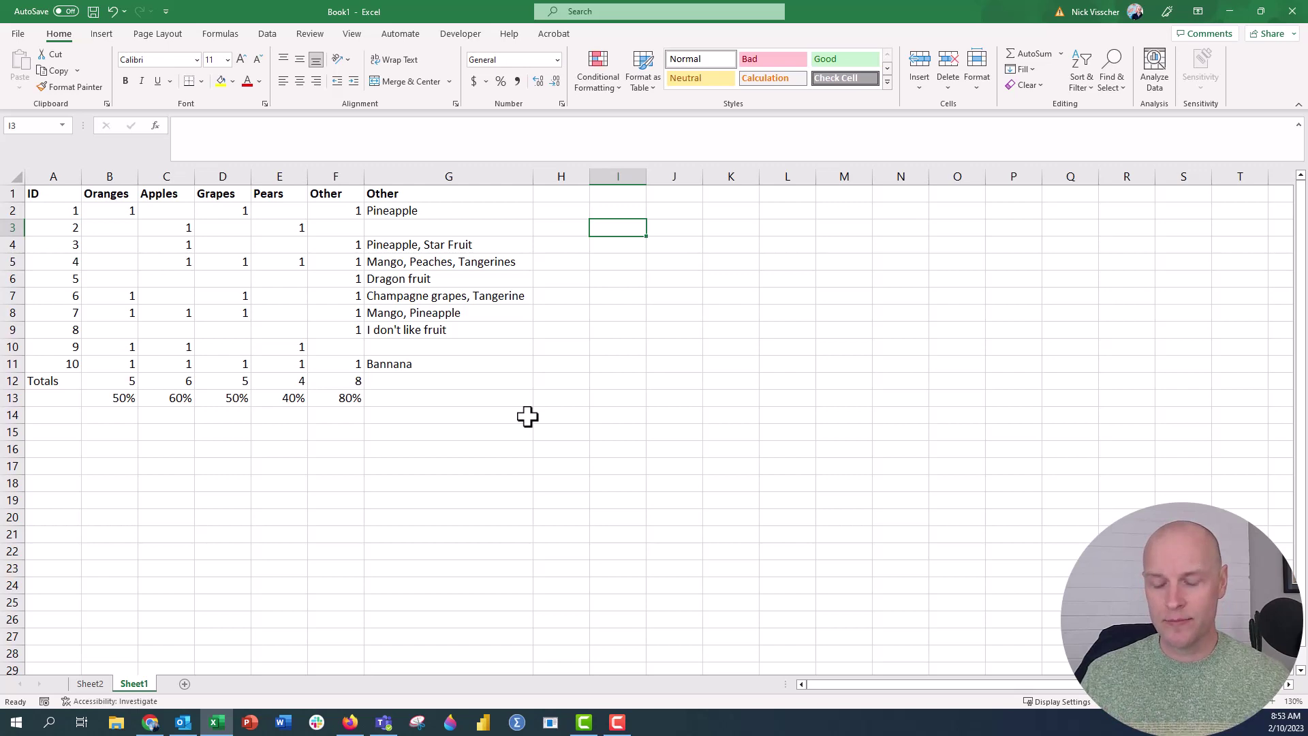
type("=unique(")
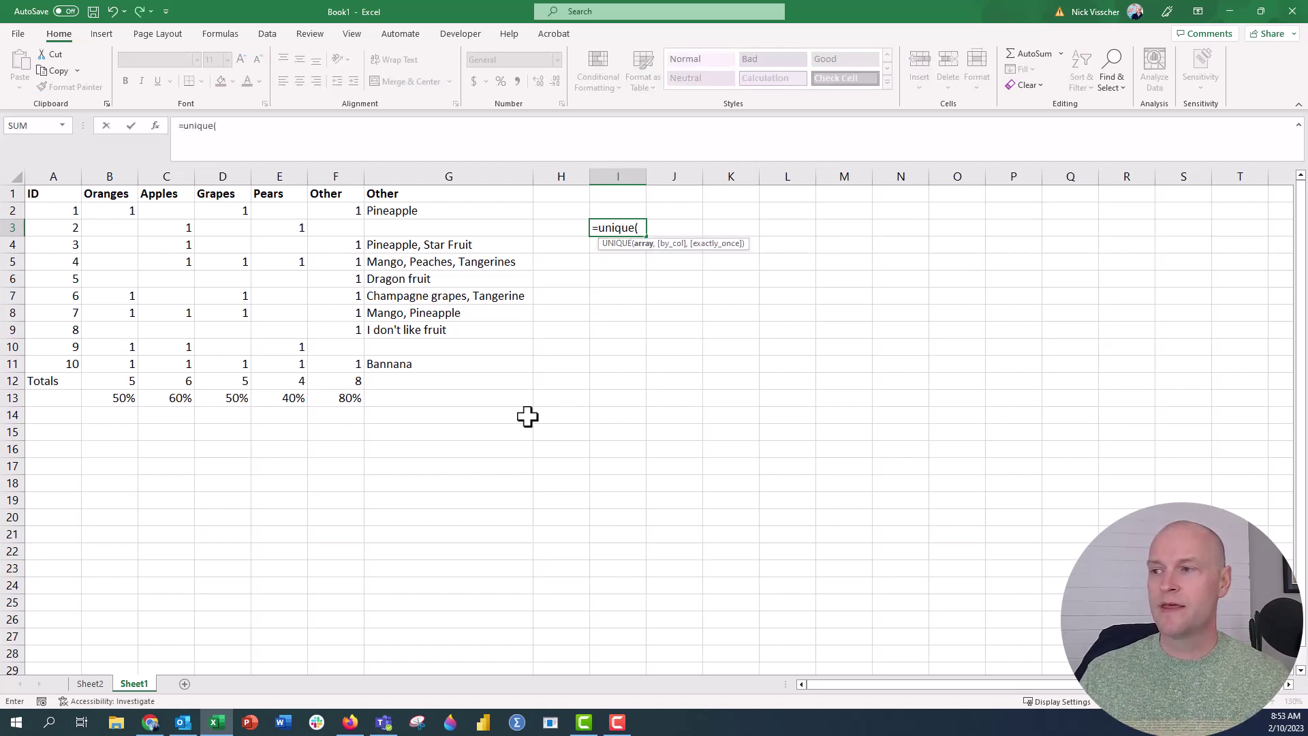
left_click_drag(475, 213, 475, 373)
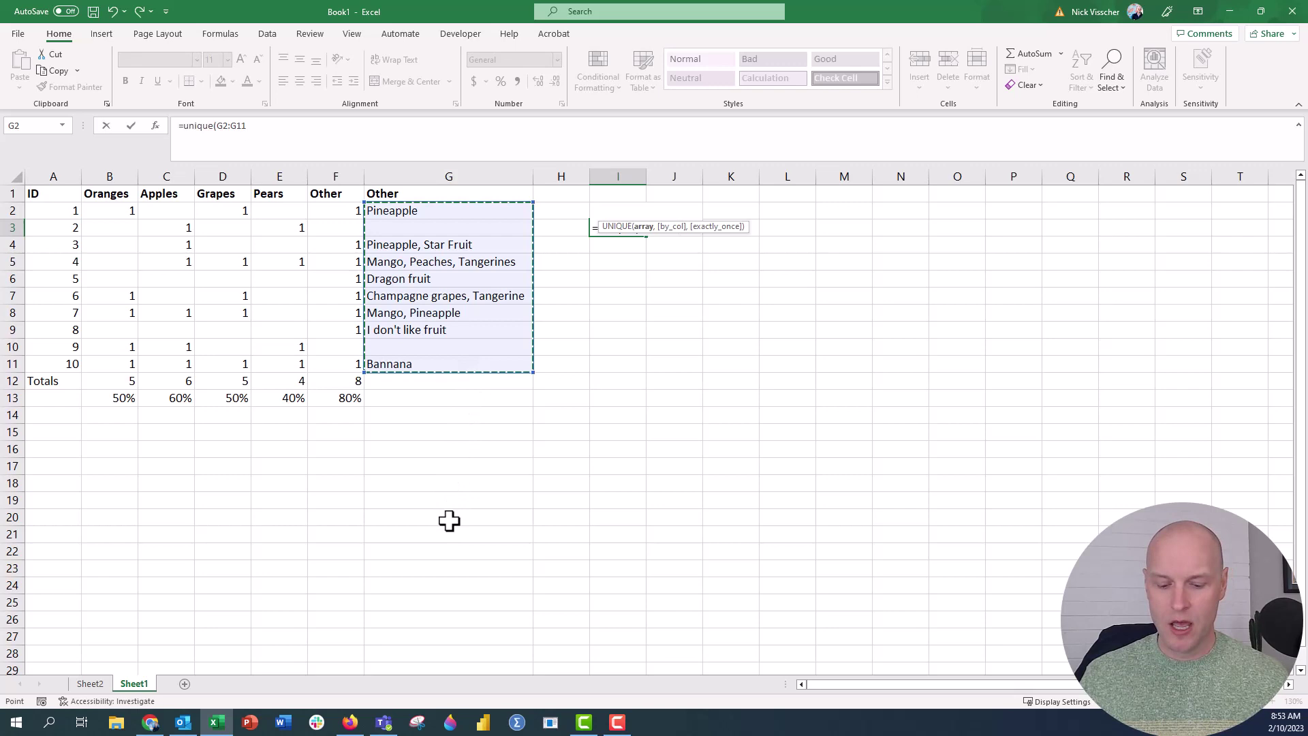
type(")")
key("Return")
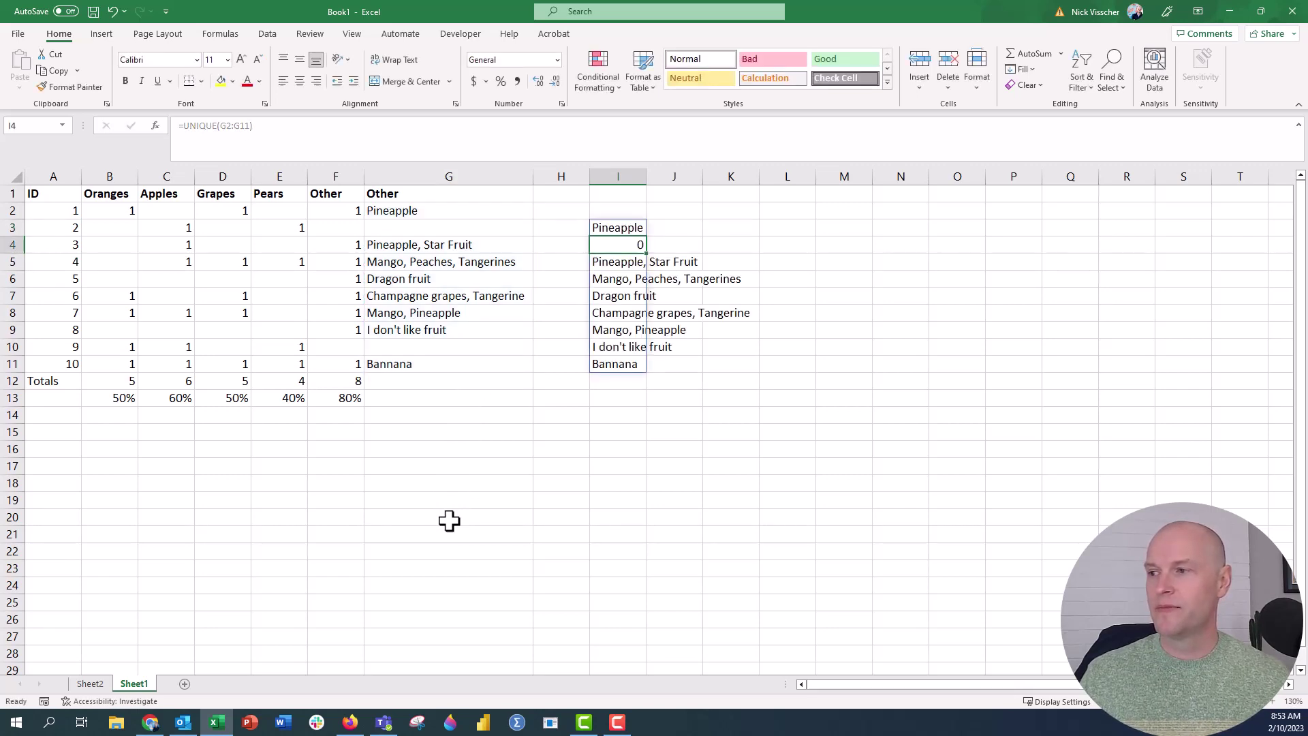
key("Down")
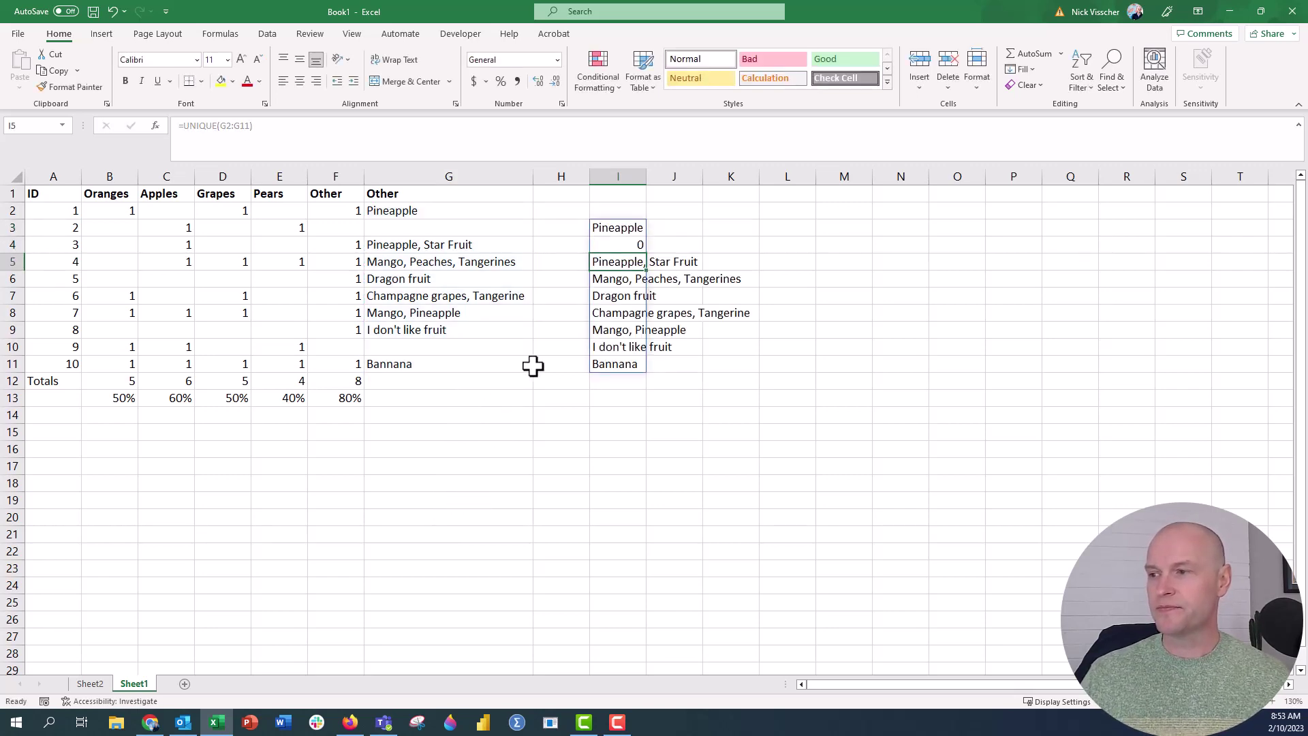
left_click(599, 242)
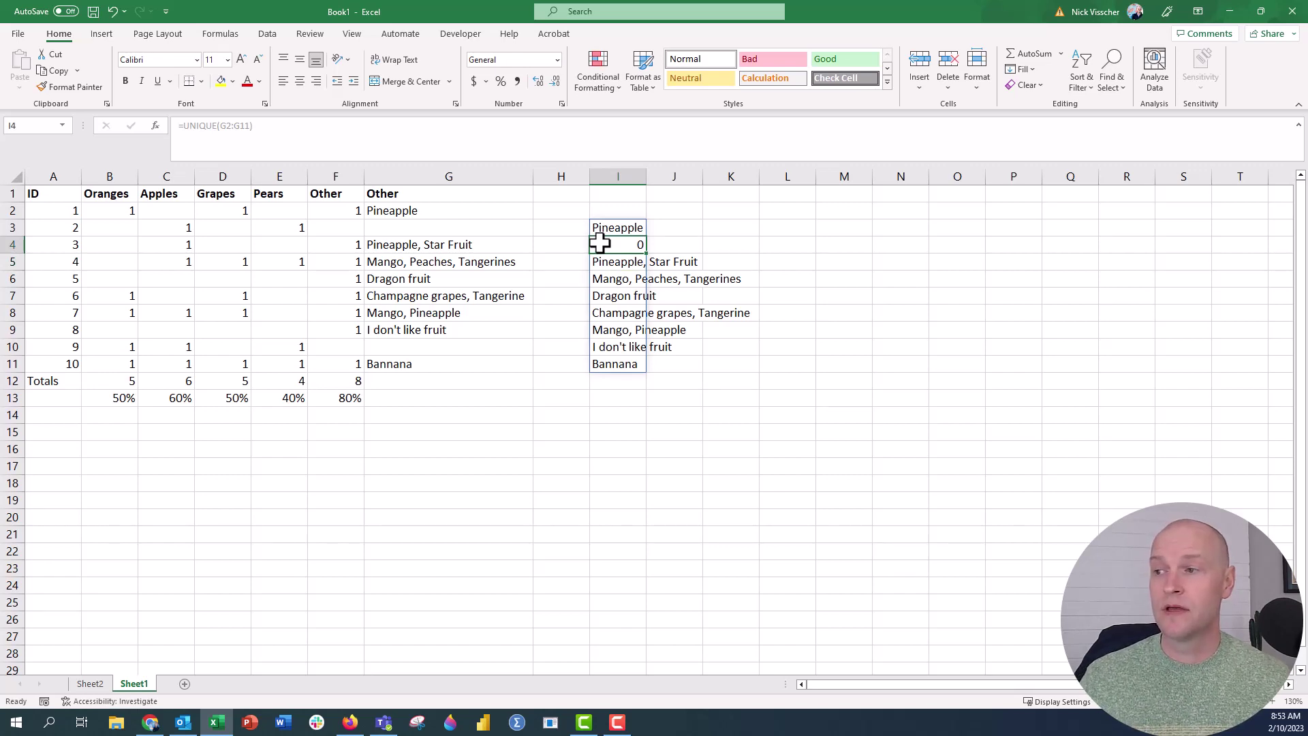
left_click(600, 171)
right_click(600, 171)
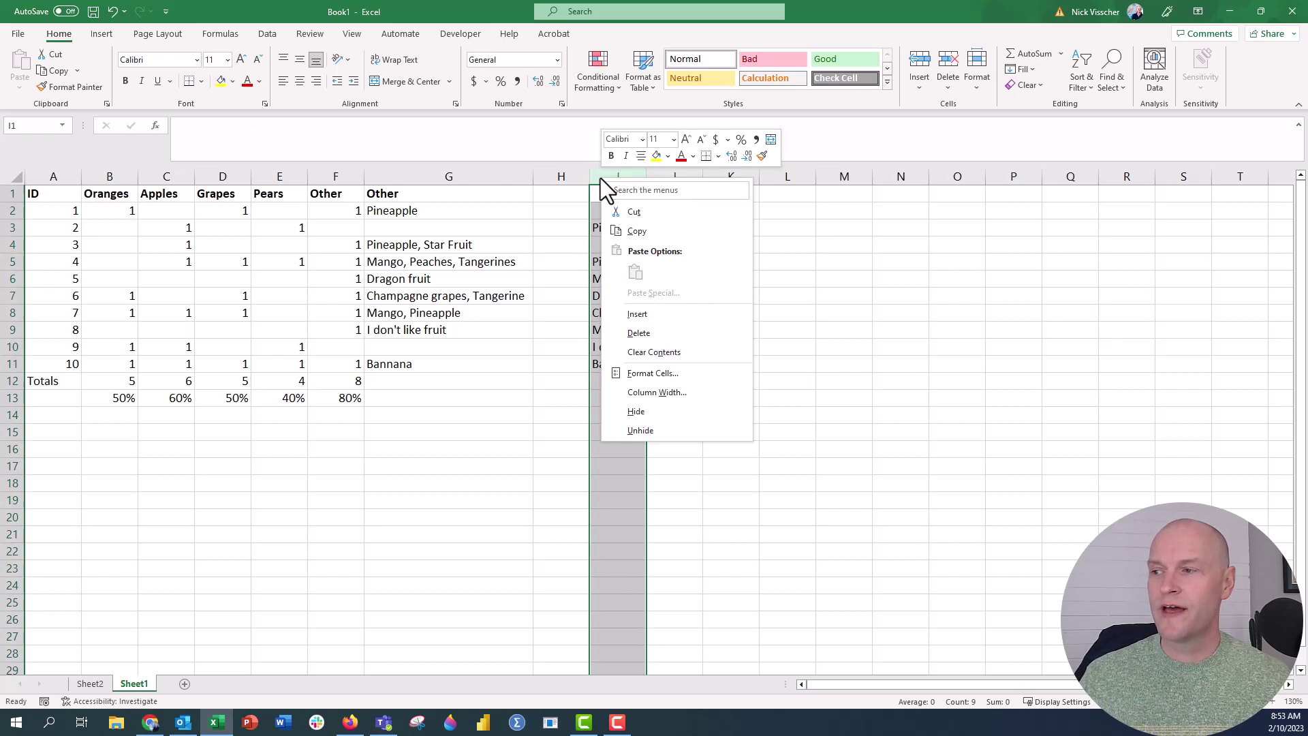
left_click(679, 321)
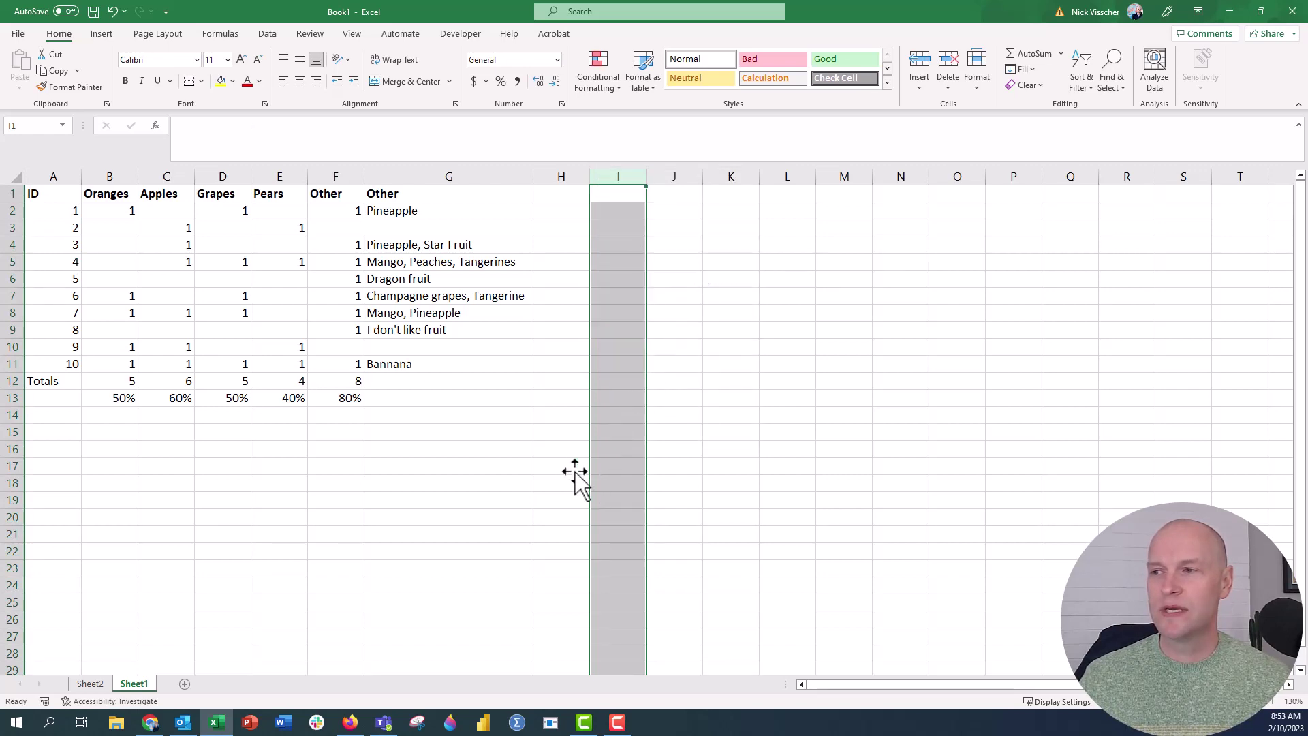
Select the Other write-ins column G, checking the Pineapple, Star Fruit entry
left_click(525, 466)
left_click(455, 174)
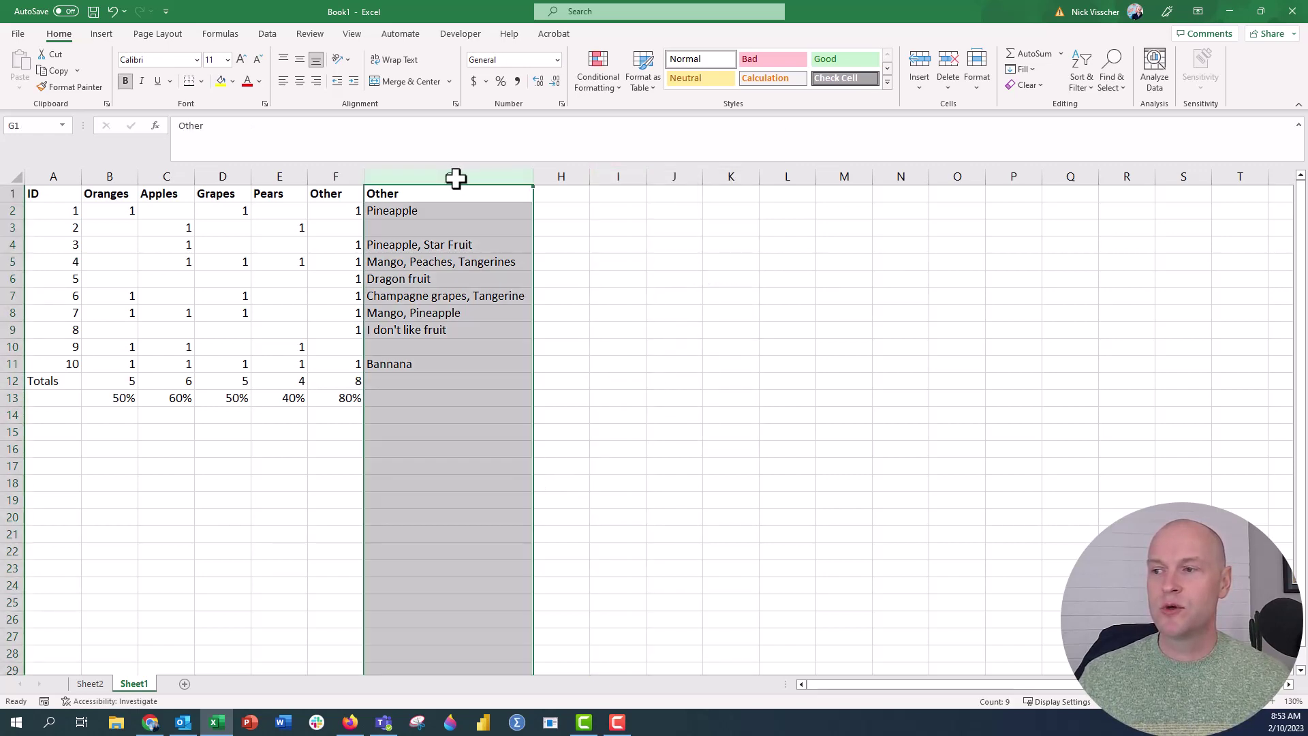
left_click(409, 246)
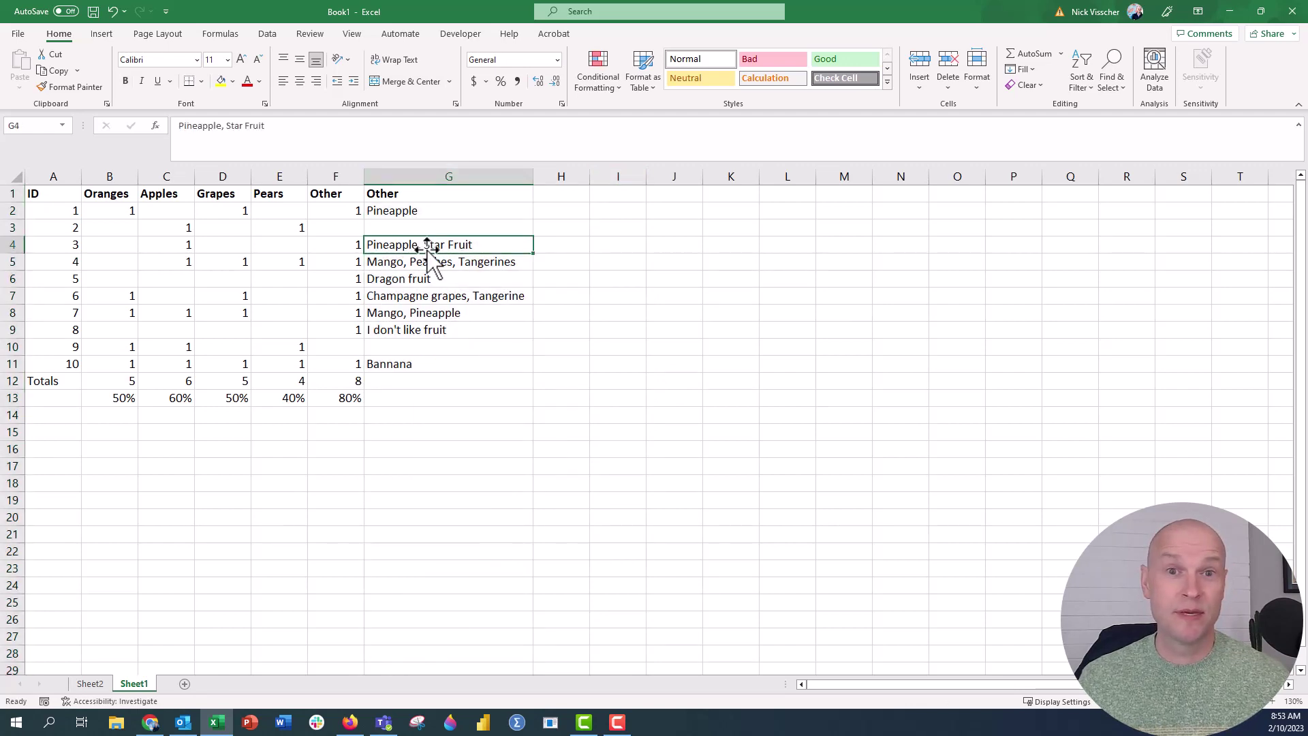
left_click(430, 178)
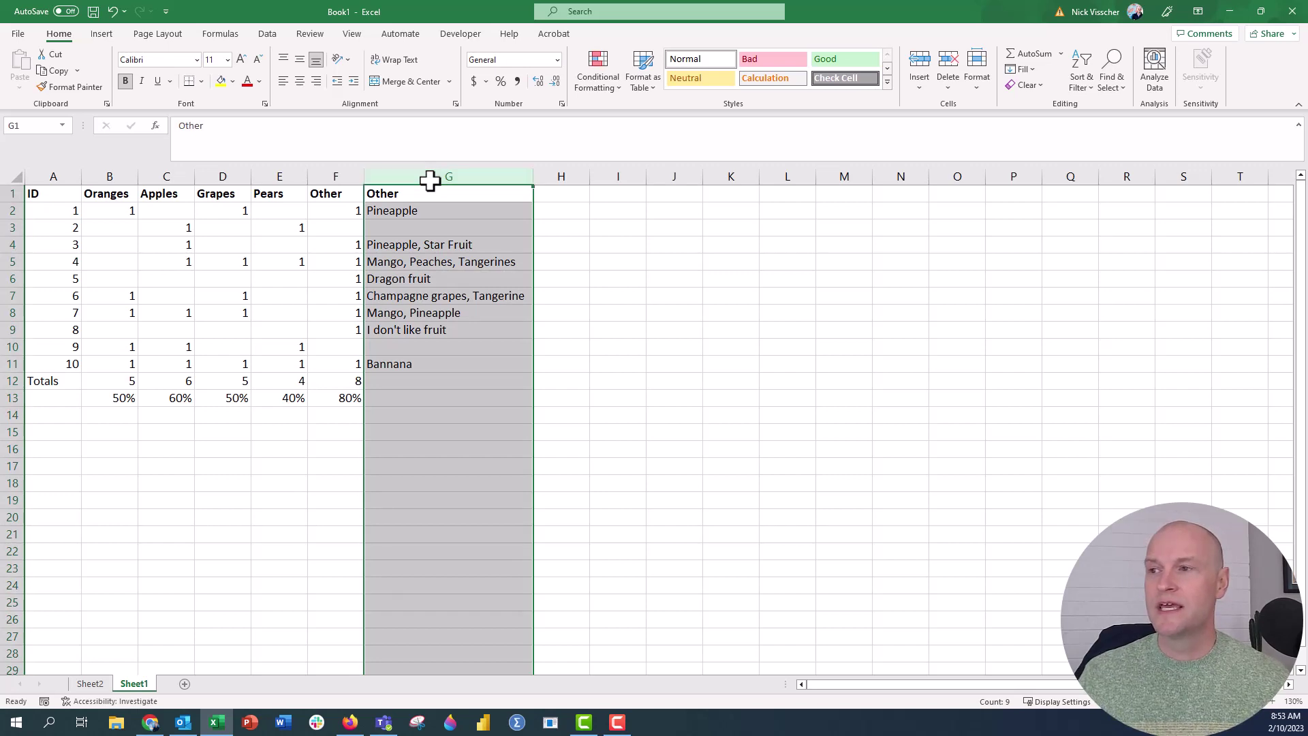
Run Text to Columns as Delimited on Comma, spilling extra fruits into H and I
left_click(277, 35)
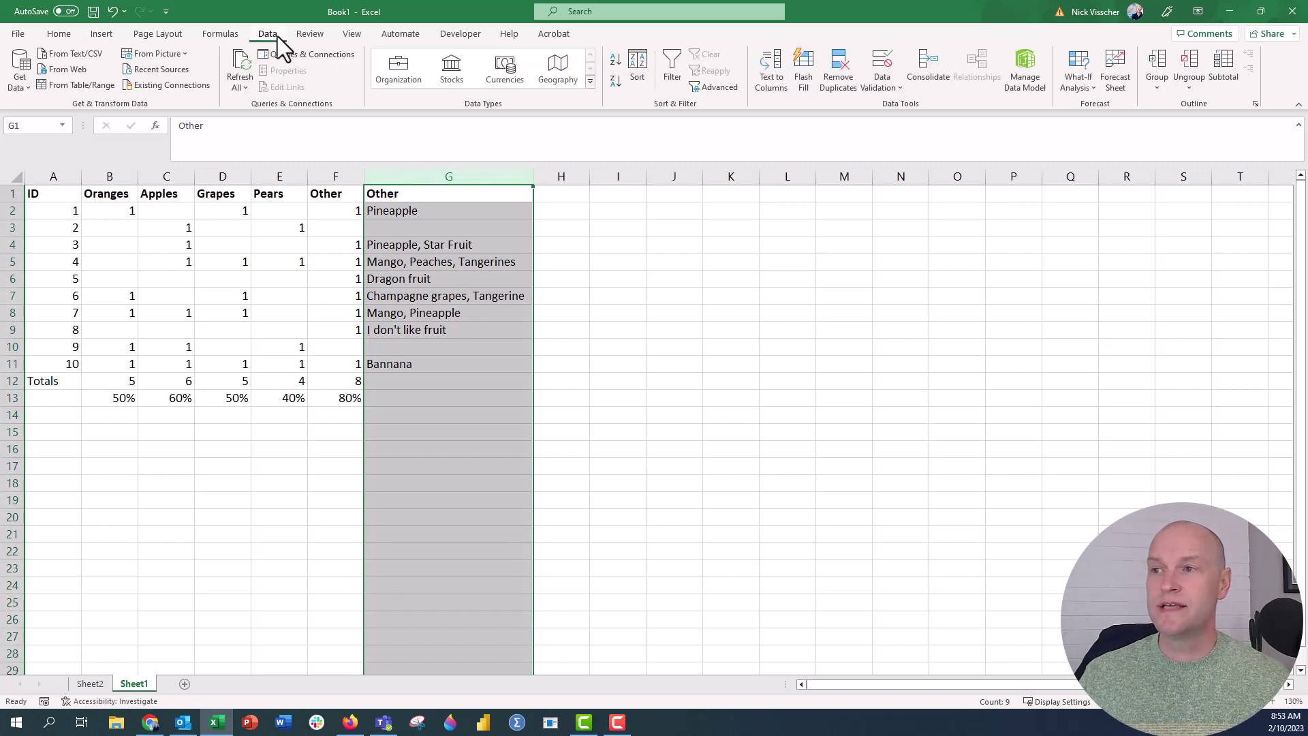
left_click(774, 79)
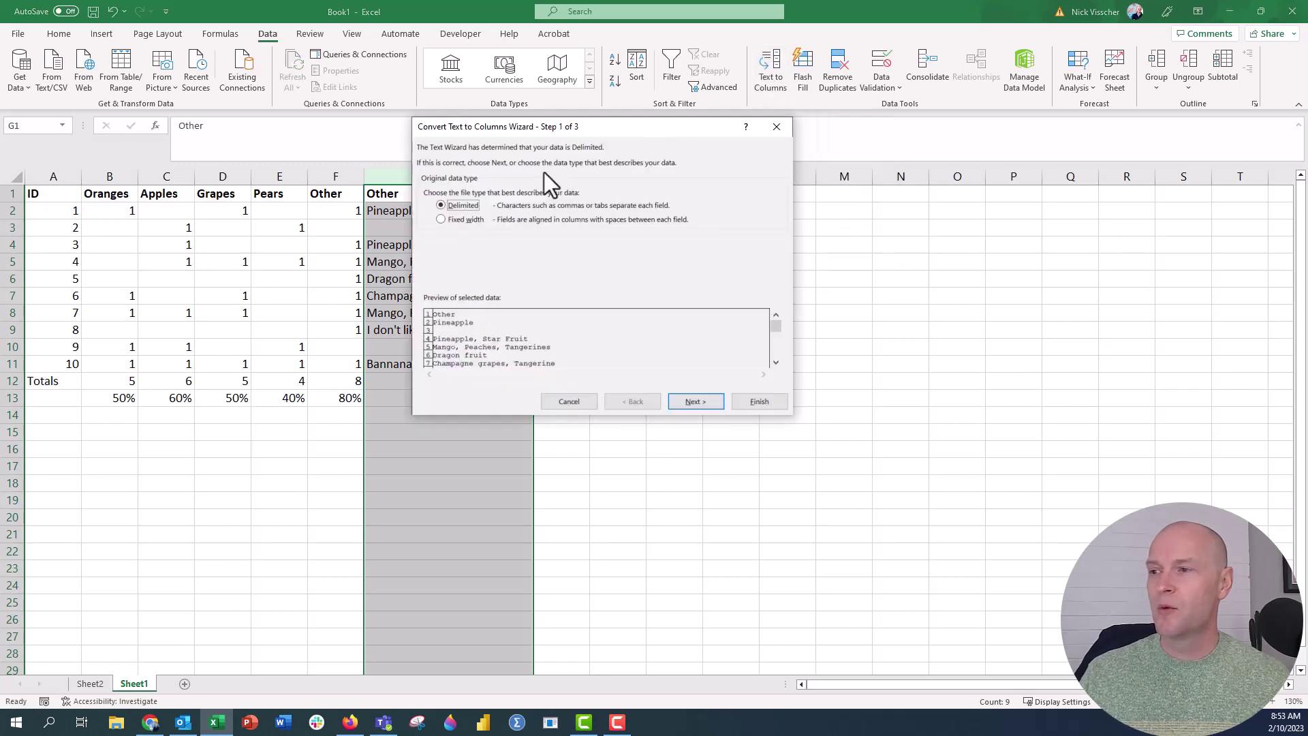
left_click(720, 404)
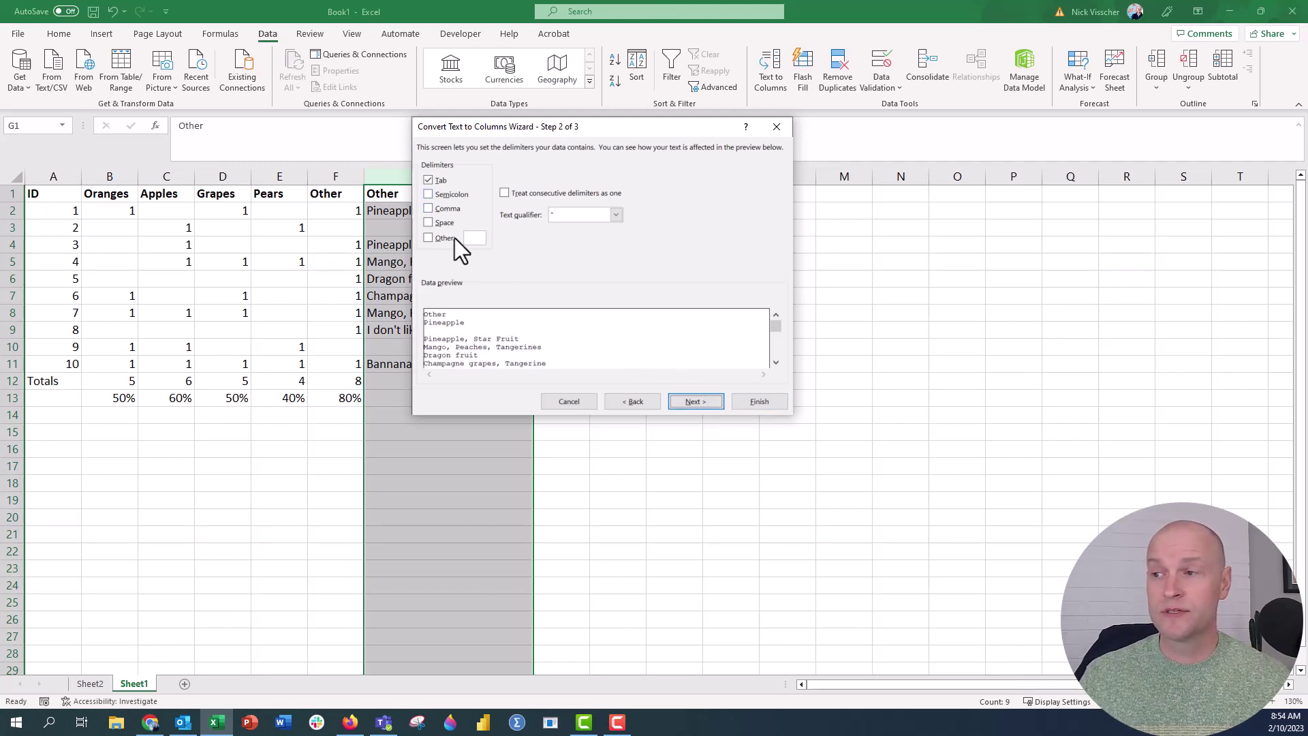
left_click(427, 207)
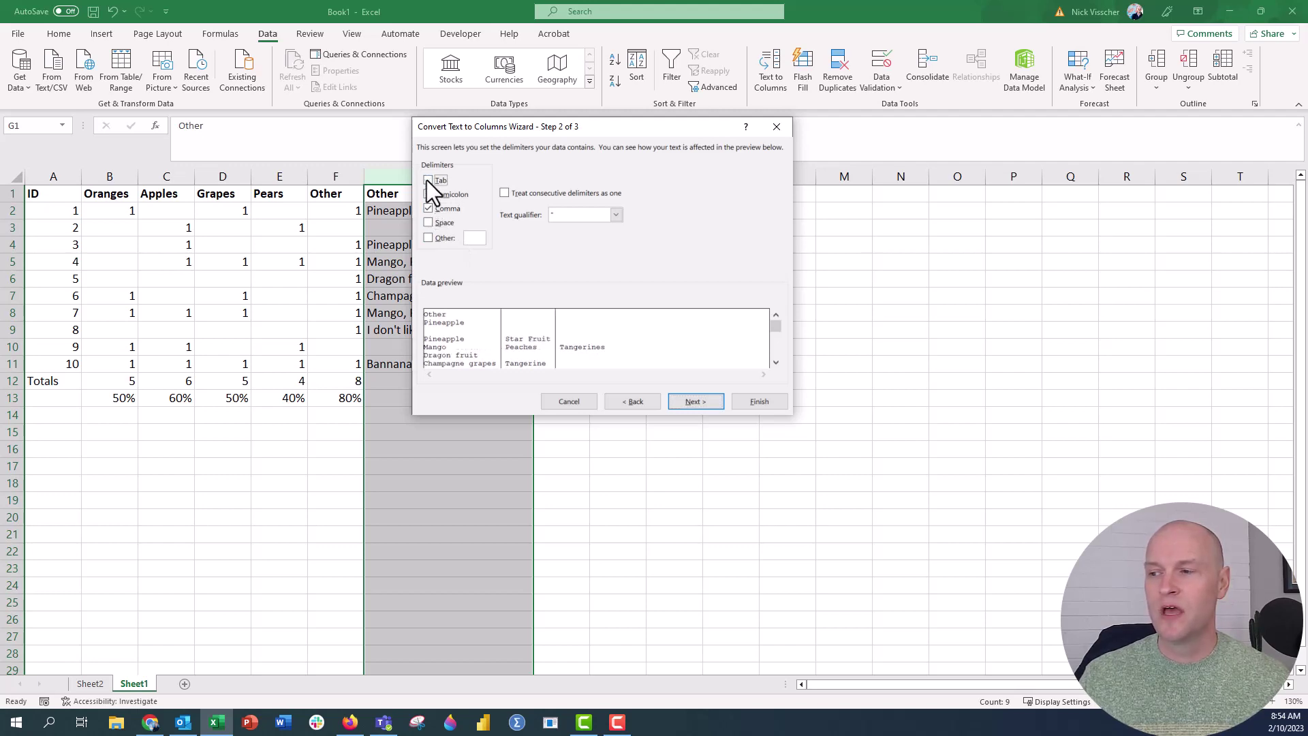
left_click(775, 361)
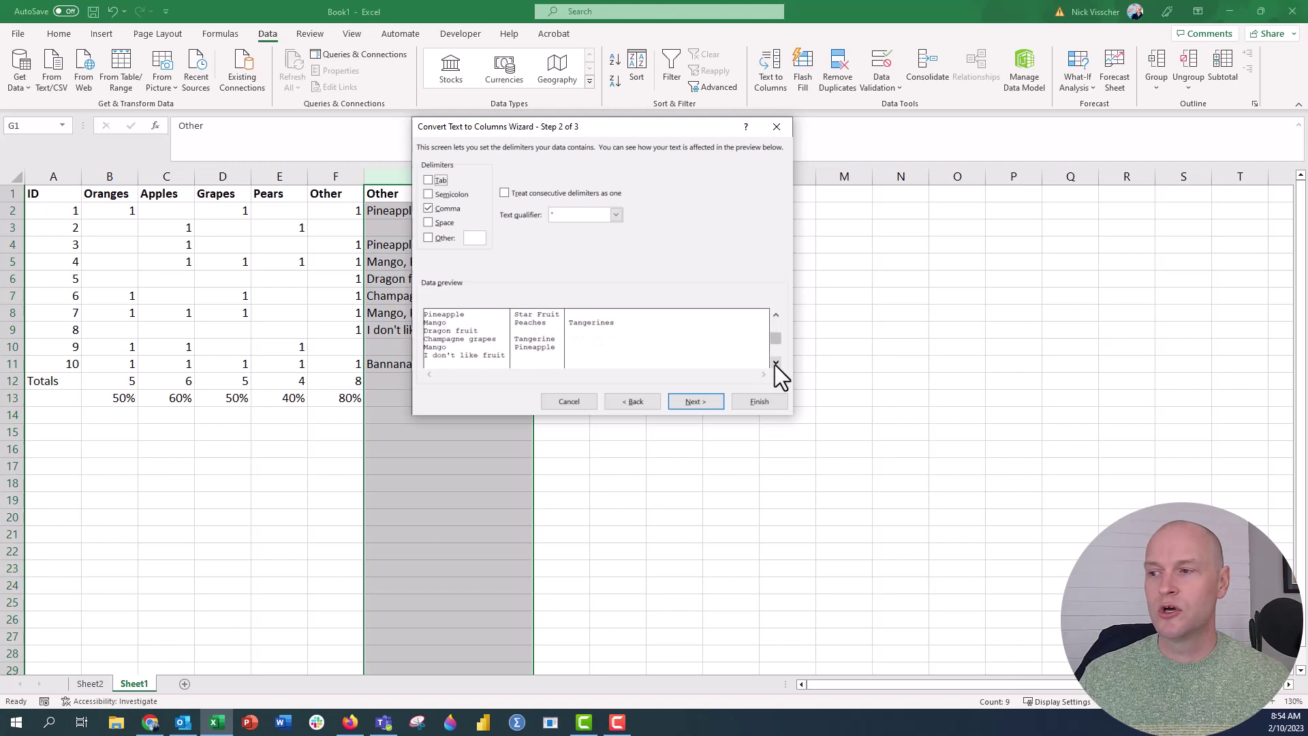
left_click(775, 314)
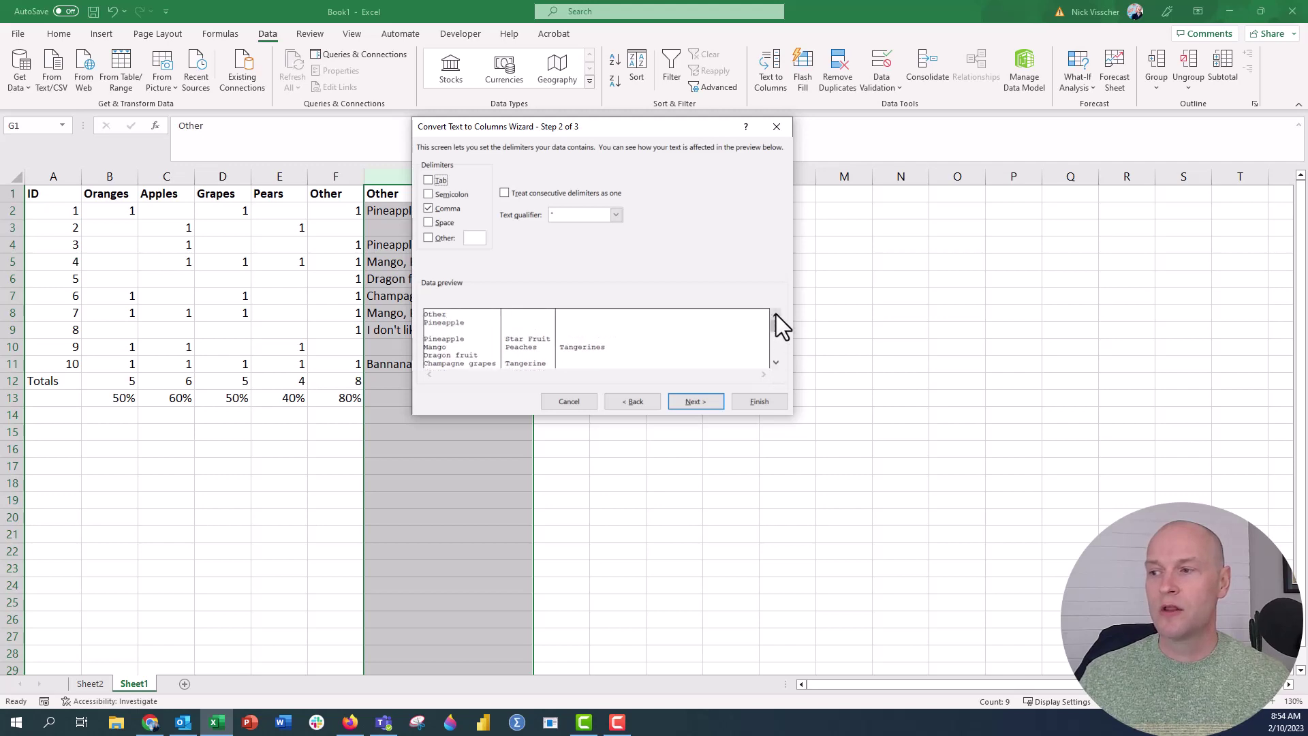
left_click(711, 403)
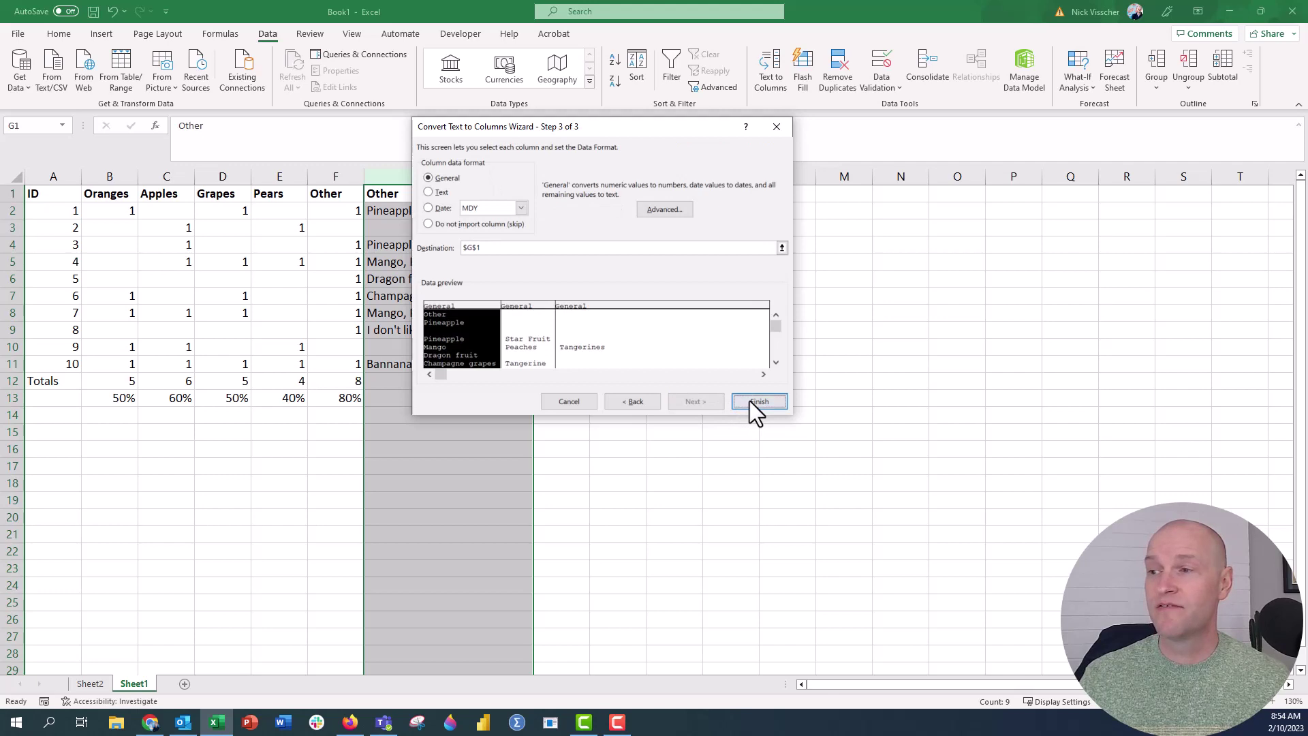
left_click(749, 400)
left_click(624, 484)
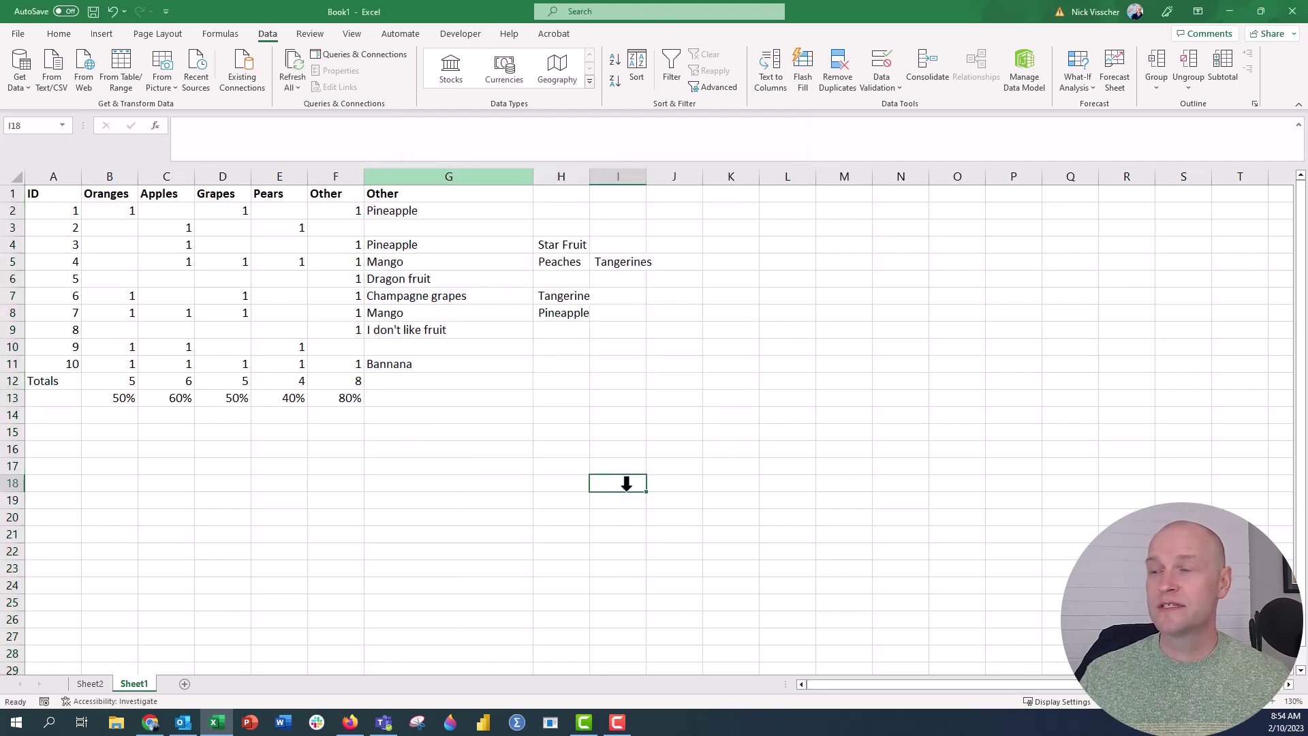